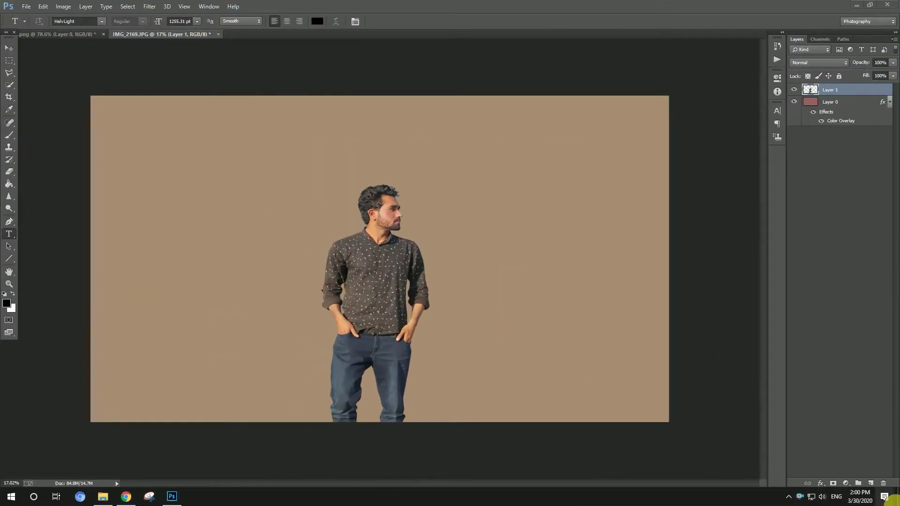
# Zoom in slightly and make white the foreground colour.
pyautogui.scroll(2, 432, 174)
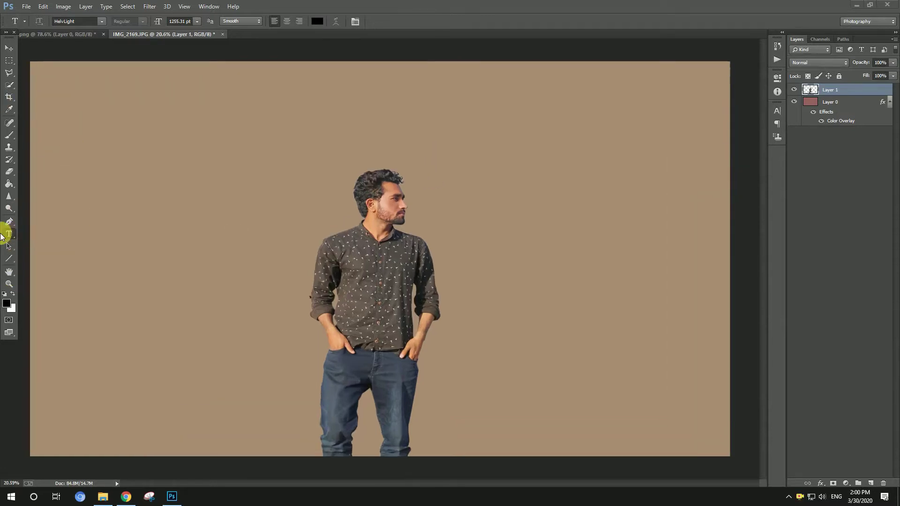
pyautogui.click(12, 293)
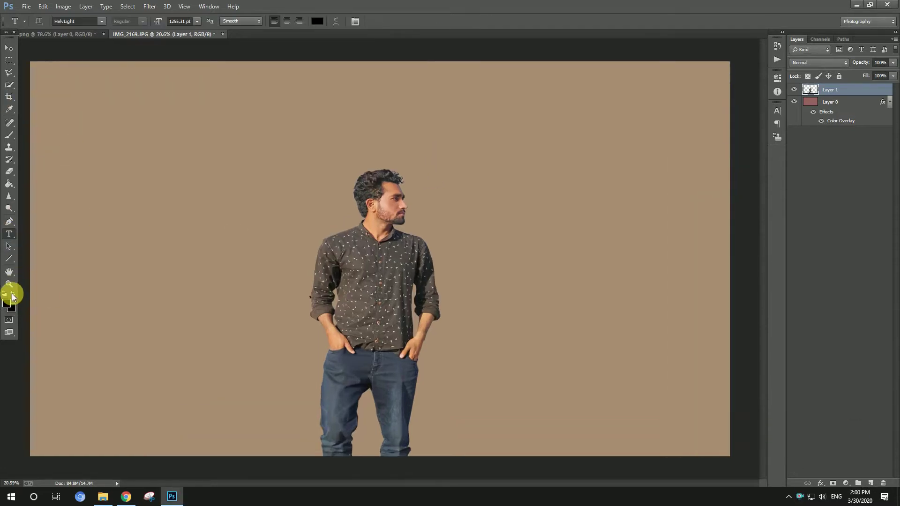
# Type 'ISHFAQ' across the man's photo in white Impact lettering, then start Free Transform.
pyautogui.click(138, 278)
pyautogui.write('ISH')
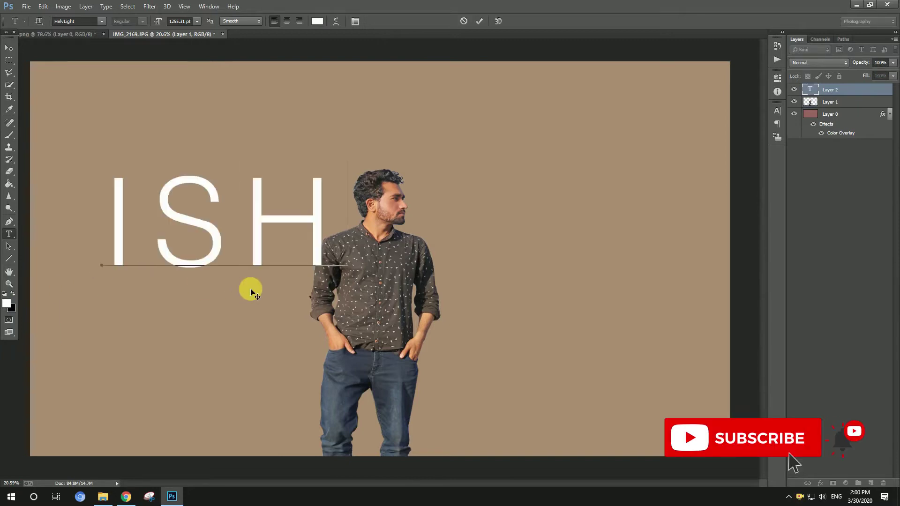
pyautogui.write('FAQ')
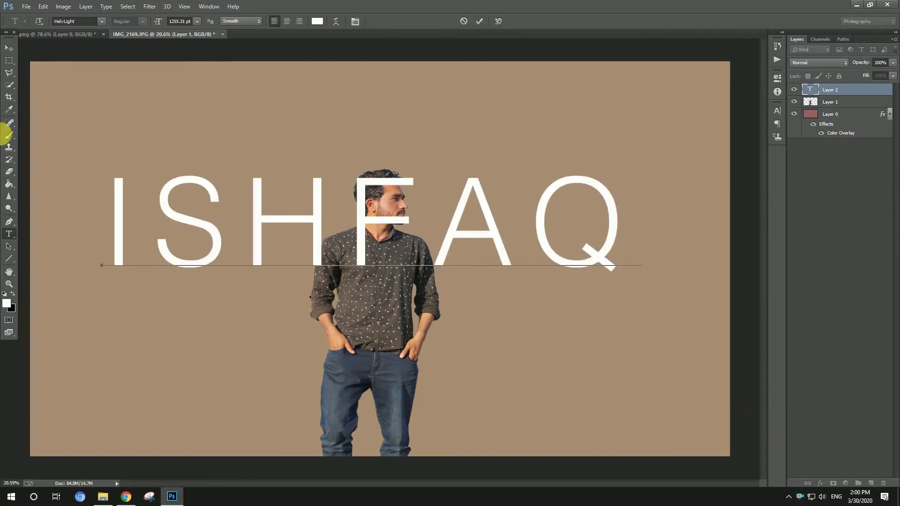
pyautogui.hotkey('ctrl', 'a')
pyautogui.click(102, 21)
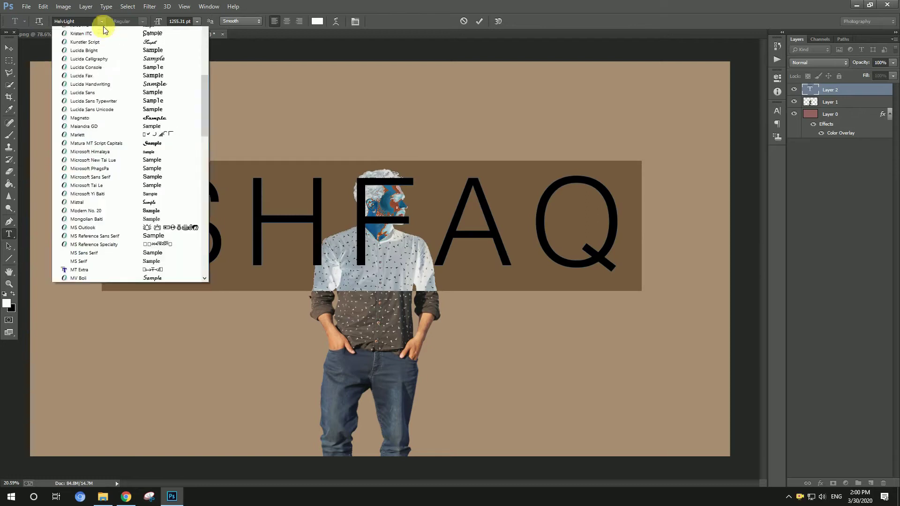
pyautogui.scroll(5, 147, 125)
pyautogui.click(147, 63)
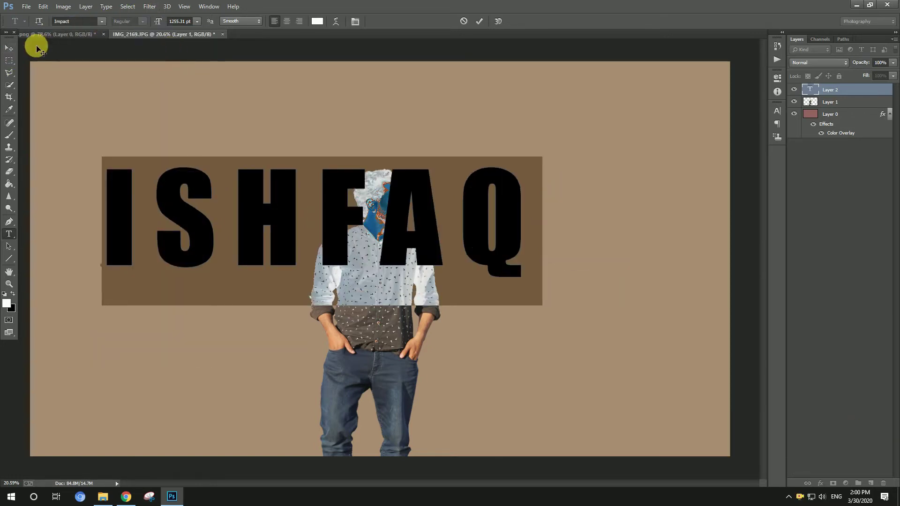
pyautogui.click(9, 49)
pyautogui.hotkey('ctrl', 't')
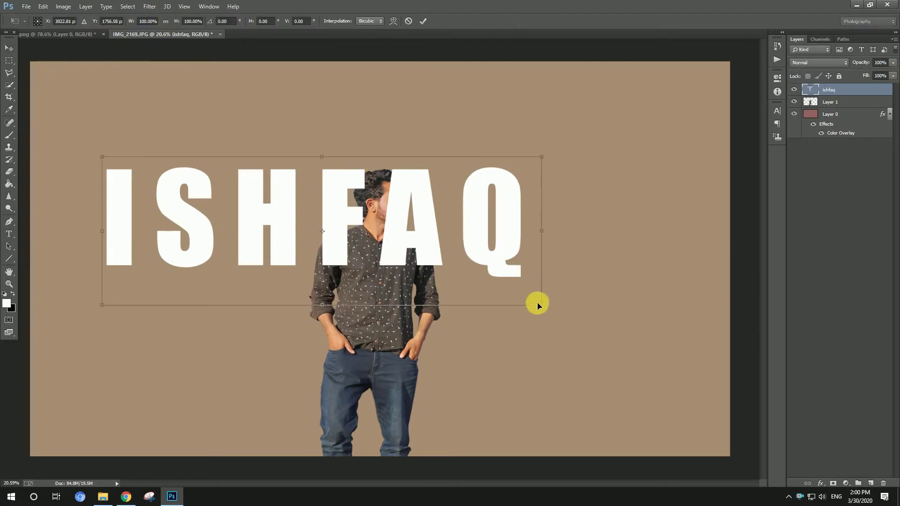
# Scale up the ISHFAQ text, shift it lower-left, and move its layer below the man.
pyautogui.moveTo(526, 302)
pyautogui.mouseDown()
pyautogui.moveTo(706, 334)
pyautogui.moveTo(709, 327)
pyautogui.mouseUp()
pyautogui.press('Return')
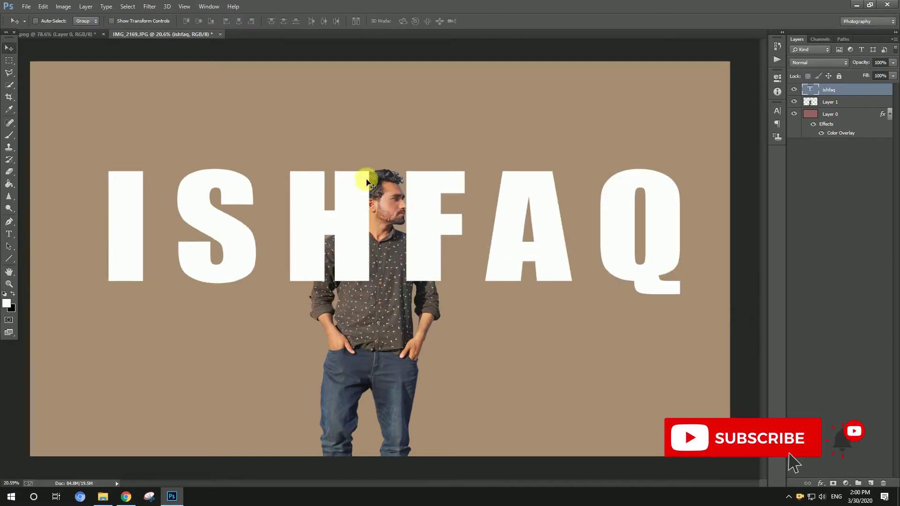
pyautogui.moveTo(487, 244)
pyautogui.mouseDown()
pyautogui.moveTo(467, 266)
pyautogui.moveTo(468, 287)
pyautogui.mouseUp()
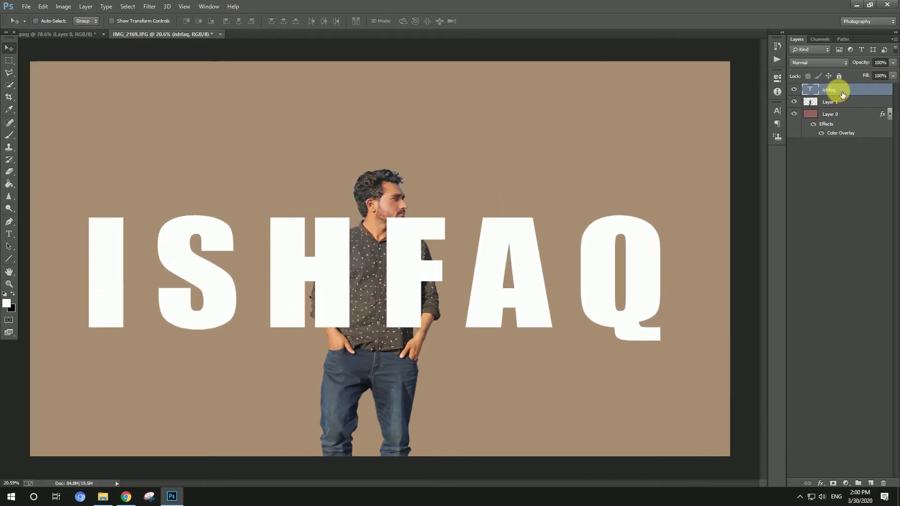
pyautogui.moveTo(842, 94); pyautogui.dragTo(831, 109)
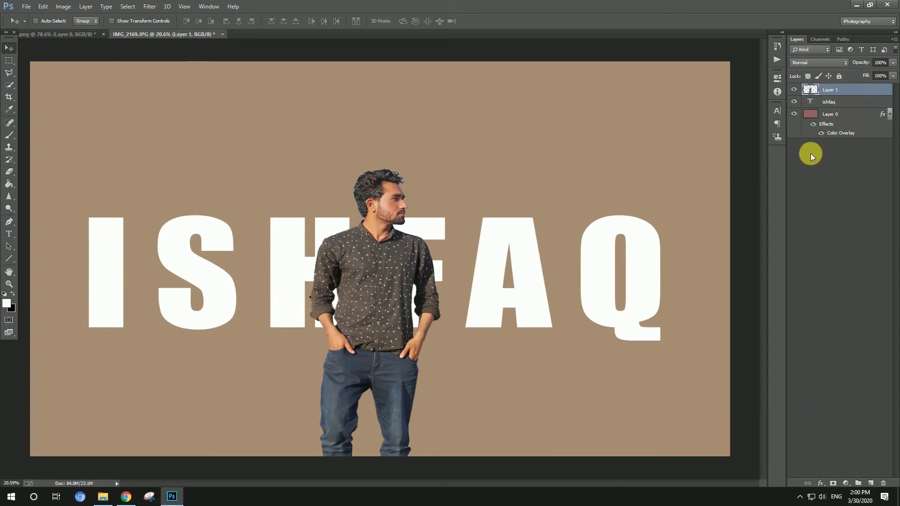
pyautogui.click(833, 483)
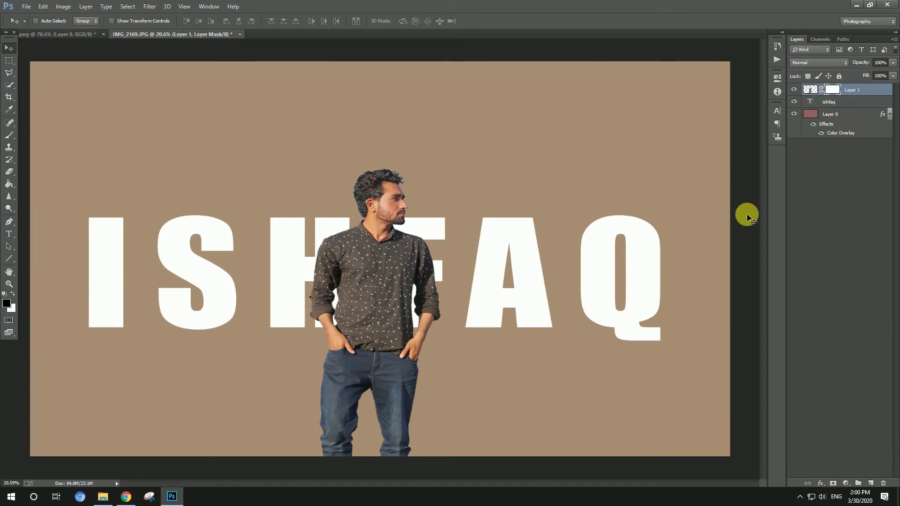
pyautogui.hotkey('ctrl', 'i')
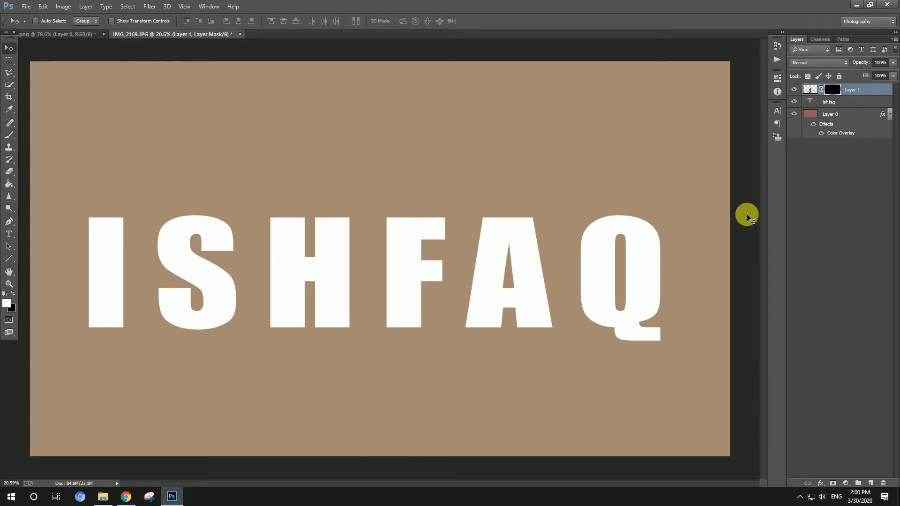
pyautogui.hotkey('ctrl', 'z')
pyautogui.hotkey('alt', '[')
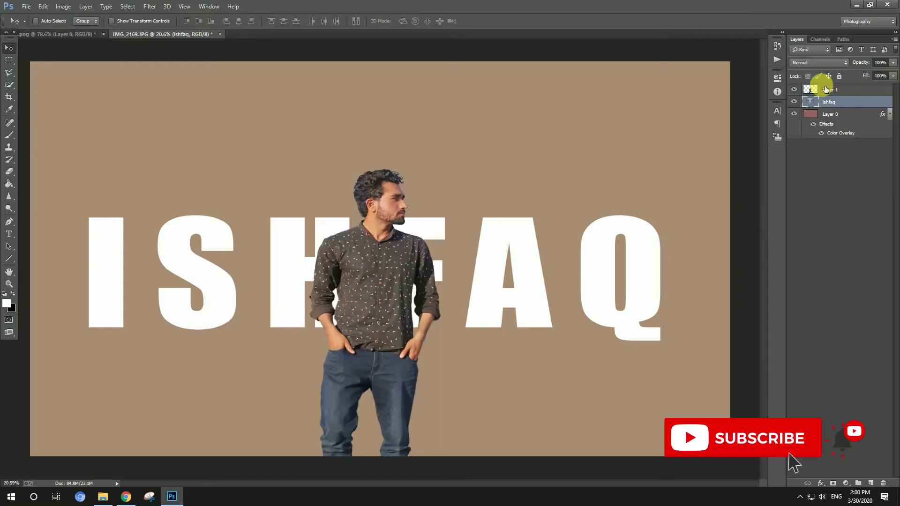
pyautogui.click(826, 89)
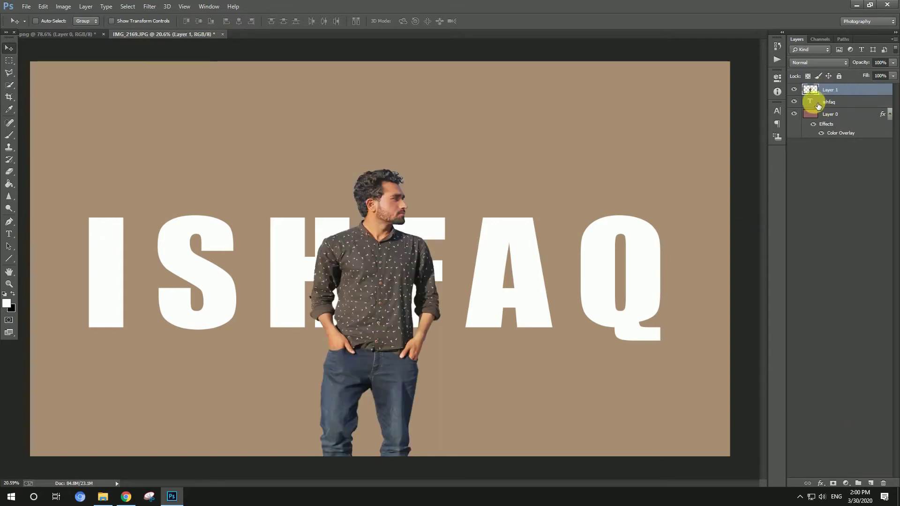
pyautogui.click(821, 103)
pyautogui.rightClick(821, 104)
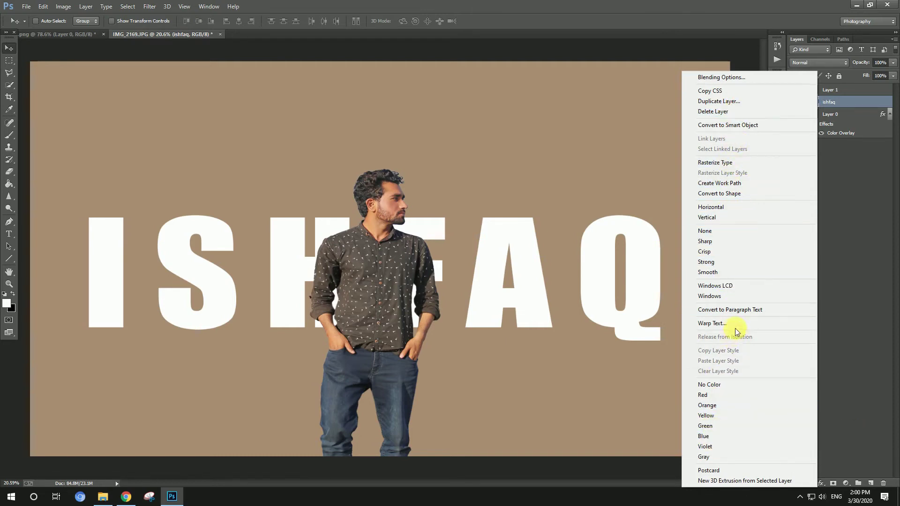
# Mask the man's layer to the ISHFAQ letters, set black as foreground, and load his silhouette.
pyautogui.click(808, 102)
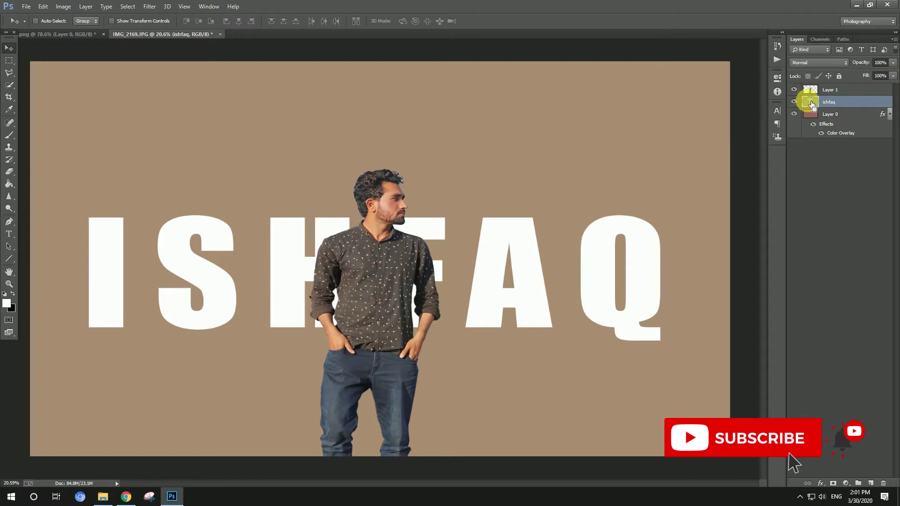
pyautogui.click(840, 90)
pyautogui.click(833, 483)
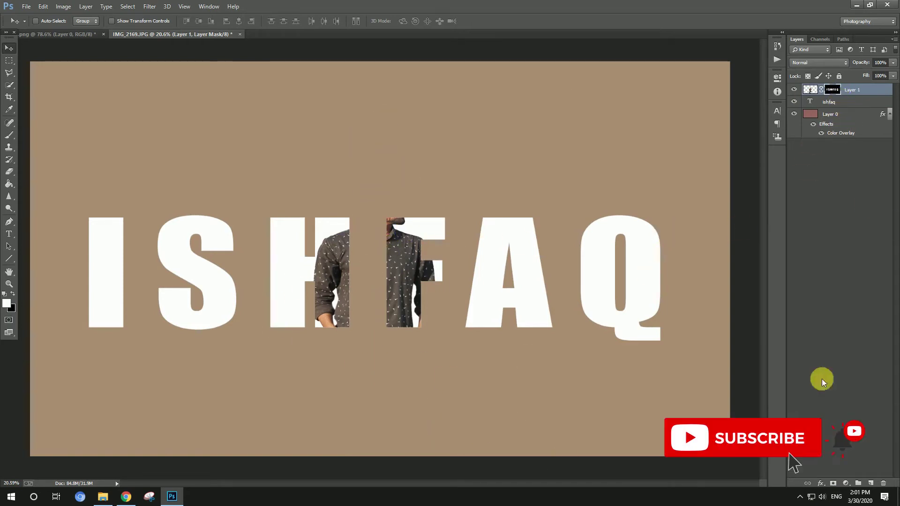
pyautogui.click(12, 294)
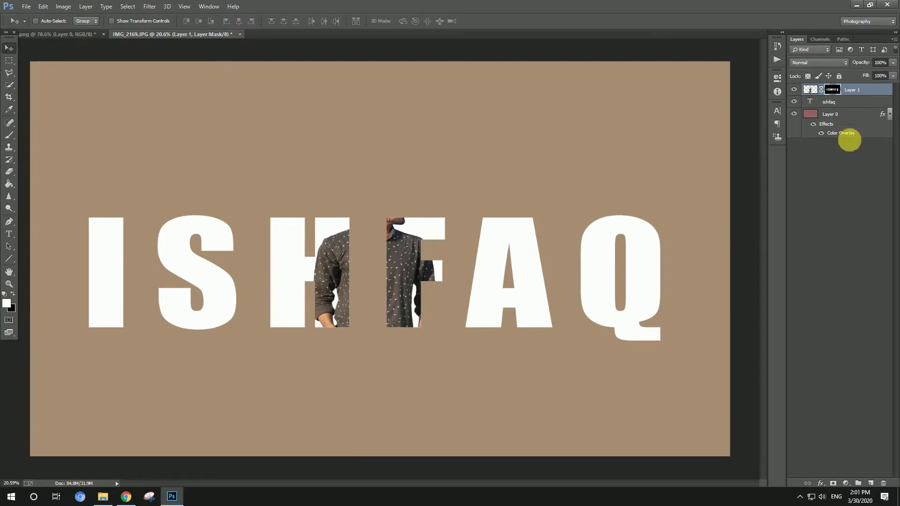
pyautogui.keyDown('ctrl'); pyautogui.click(810, 90); pyautogui.keyUp('ctrl')
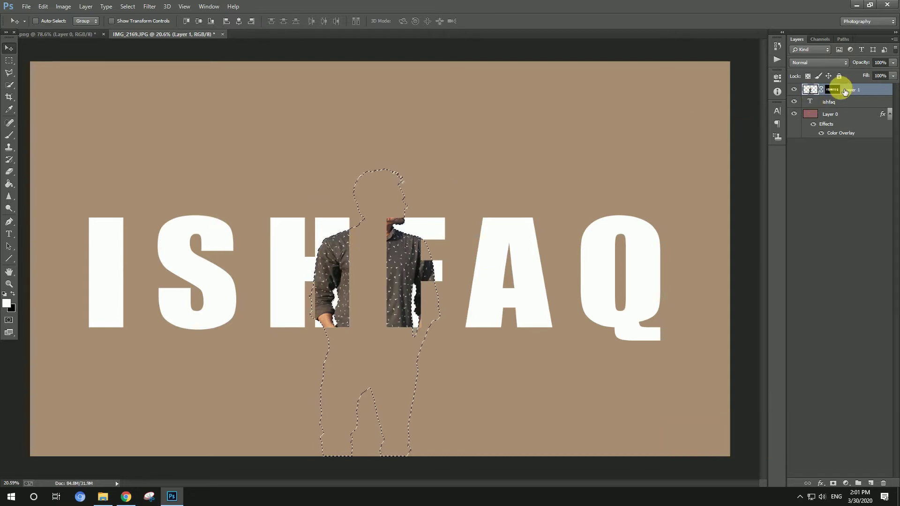
pyautogui.click(9, 135)
pyautogui.moveTo(399, 206)
pyautogui.mouseDown()
pyautogui.moveTo(378, 197)
pyautogui.moveTo(440, 284)
pyautogui.moveTo(340, 260)
pyautogui.mouseUp()
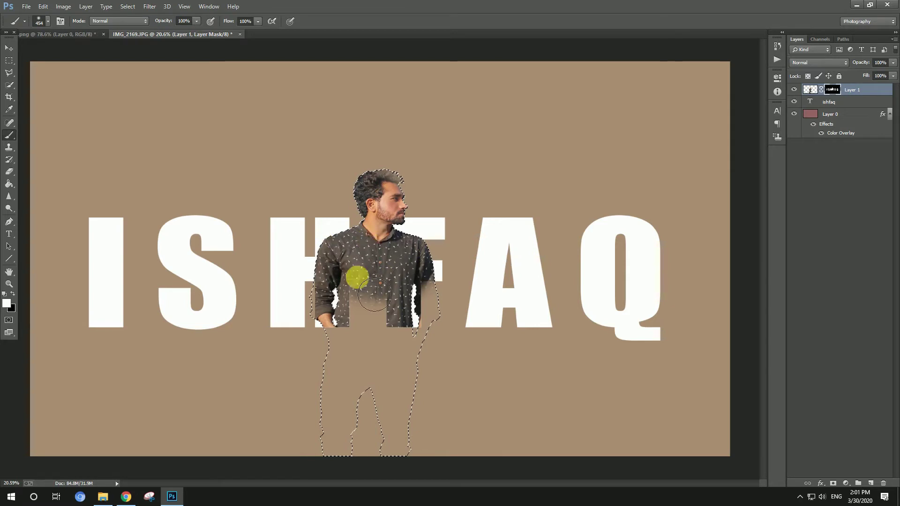
pyautogui.moveTo(375, 294)
pyautogui.mouseDown()
pyautogui.moveTo(362, 301)
pyautogui.moveTo(389, 316)
pyautogui.mouseUp()
pyautogui.moveTo(402, 210)
pyautogui.mouseDown()
pyautogui.moveTo(478, 221)
pyautogui.moveTo(248, 207)
pyautogui.moveTo(374, 290)
pyautogui.mouseUp()
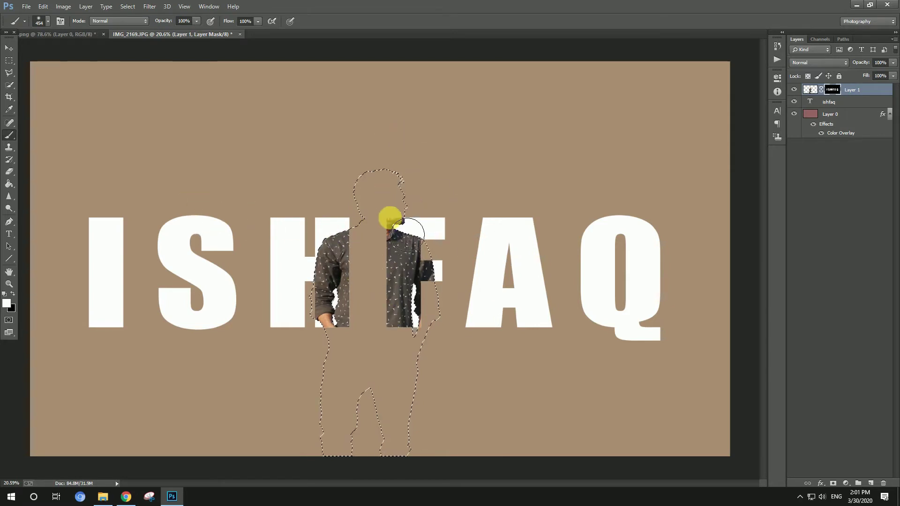
pyautogui.moveTo(407, 234); pyautogui.dragTo(412, 192)
pyautogui.moveTo(385, 227)
pyautogui.mouseDown()
pyautogui.moveTo(381, 265)
pyautogui.moveTo(392, 258)
pyautogui.moveTo(399, 284)
pyautogui.moveTo(388, 311)
pyautogui.moveTo(385, 286)
pyautogui.moveTo(370, 274)
pyautogui.moveTo(373, 306)
pyautogui.moveTo(408, 320)
pyautogui.mouseUp()
pyautogui.hotkey('ctrl', 'alt', 'z')
pyautogui.hotkey('ctrl', 'alt', 'z')
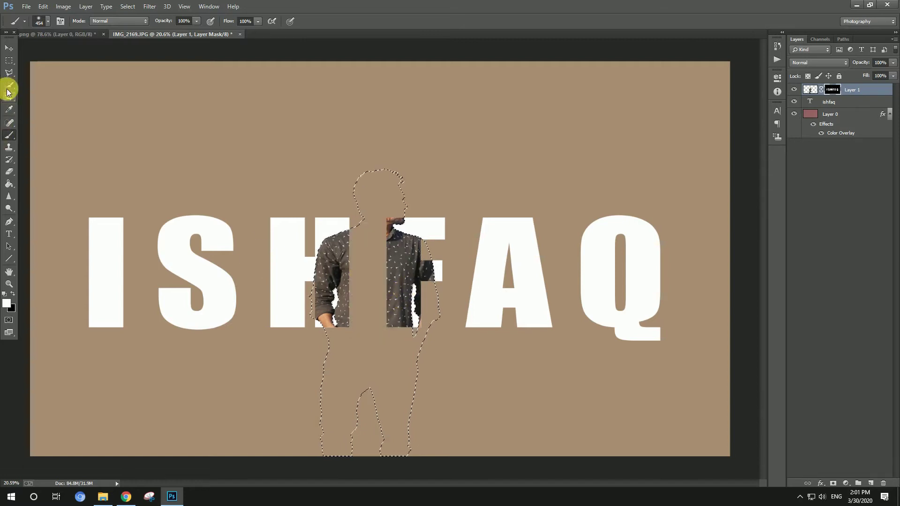
# Subtract the man's legs below the letters from his selection using the Polygonal Lasso.
pyautogui.click(9, 73)
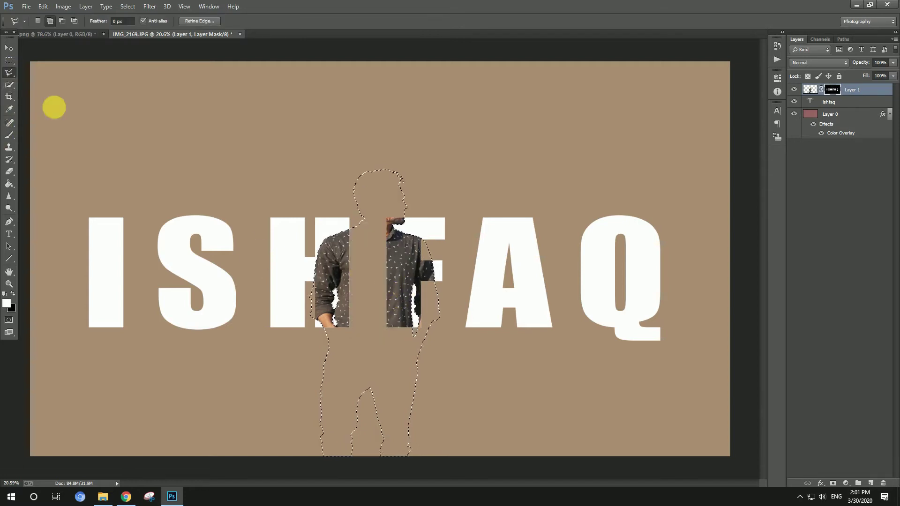
pyautogui.click(325, 327)
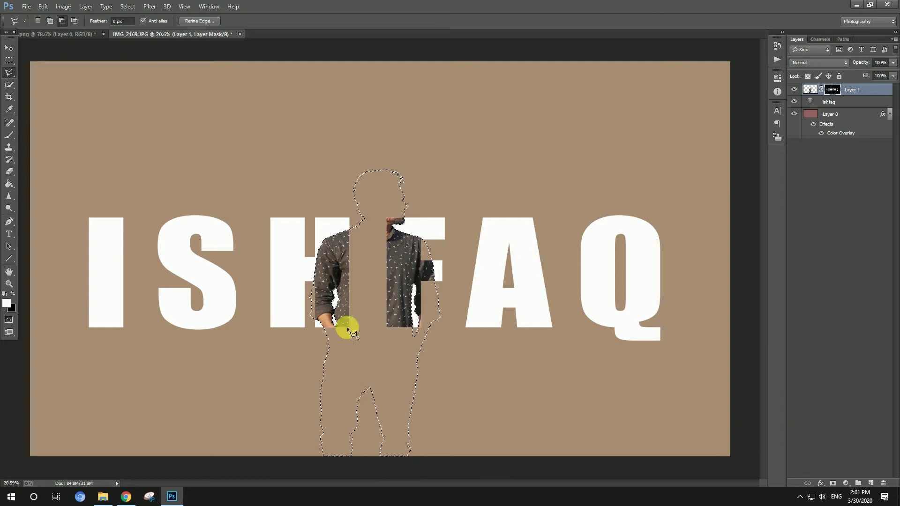
pyautogui.click(439, 327)
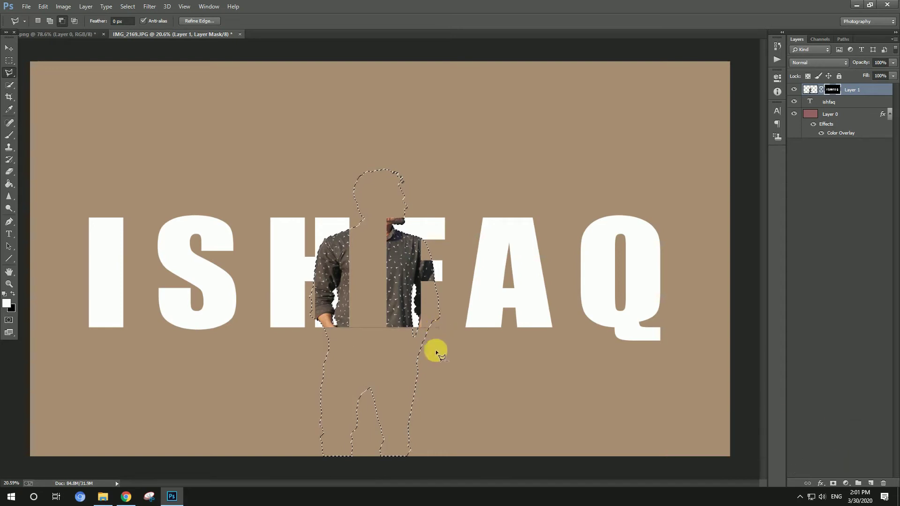
pyautogui.doubleClick(446, 457)
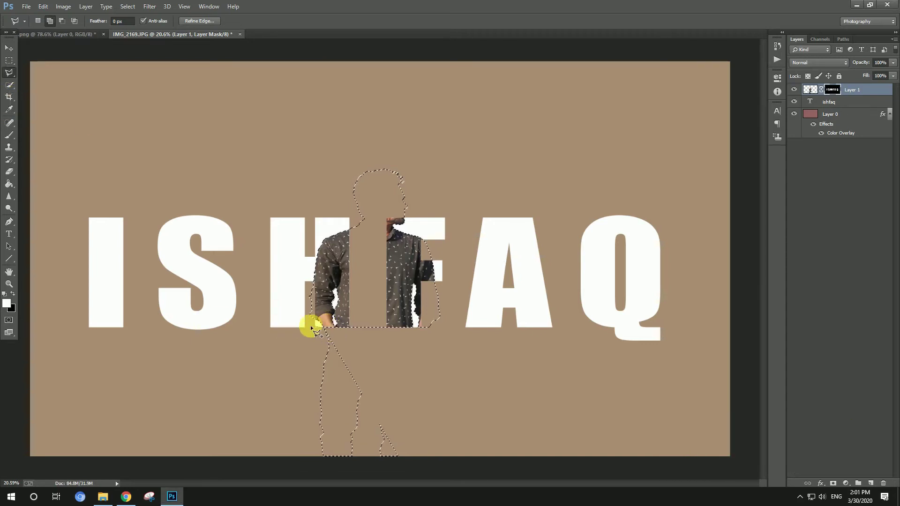
pyautogui.press('alt')
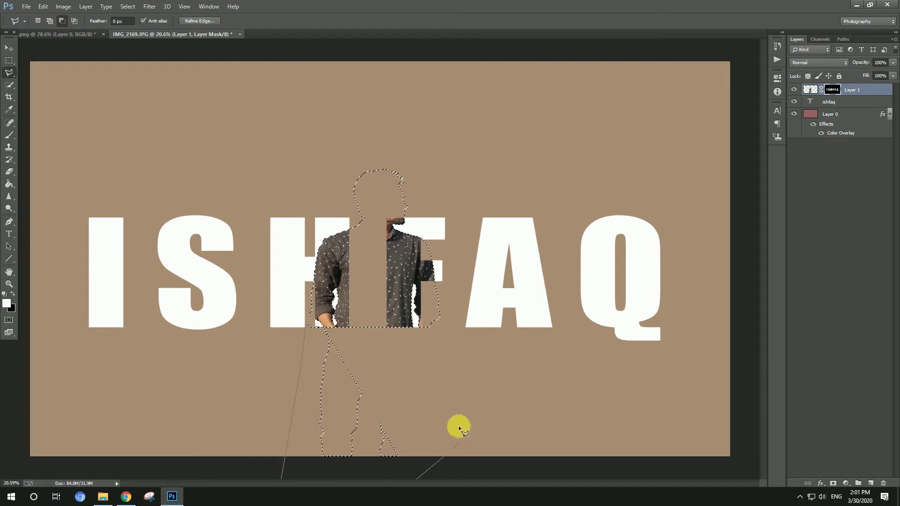
pyautogui.doubleClick(404, 369)
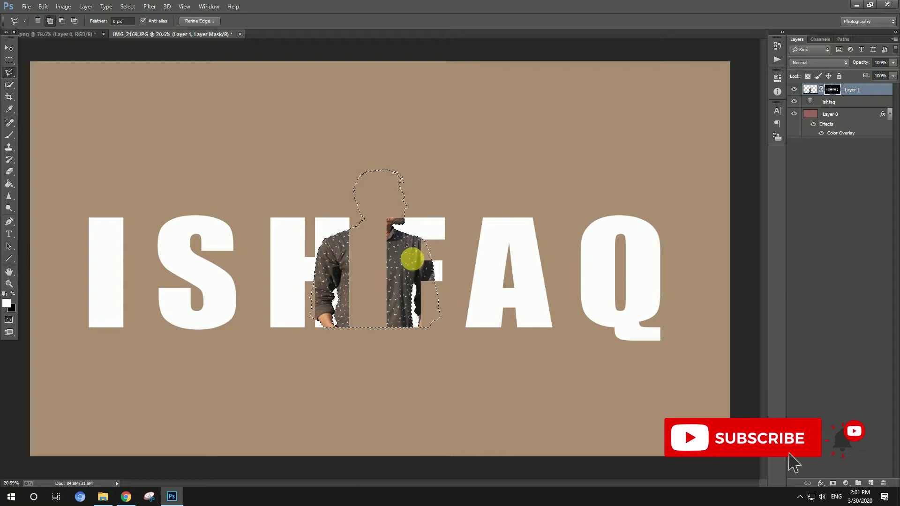
# Lower the man layer's fill to 91%.
pyautogui.scroll(2, 412, 258)
pyautogui.scroll(2, 412, 259)
pyautogui.scroll(2, 412, 259)
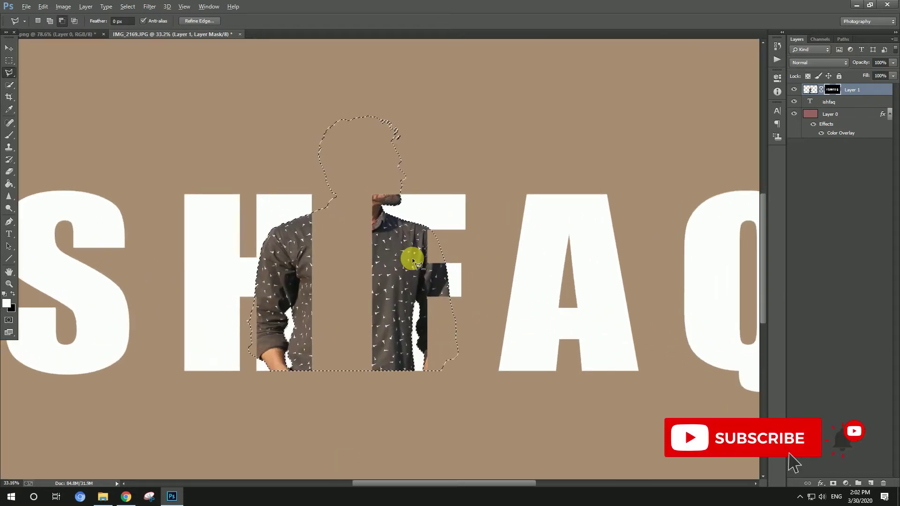
pyautogui.scroll(-2, 412, 258)
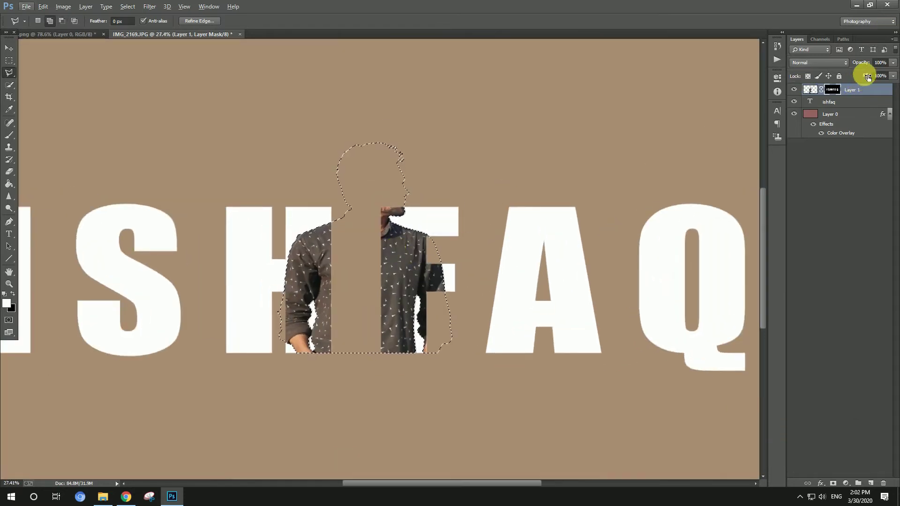
pyautogui.moveTo(867, 78)
pyautogui.mouseDown()
pyautogui.moveTo(813, 83)
pyautogui.moveTo(879, 73)
pyautogui.mouseUp()
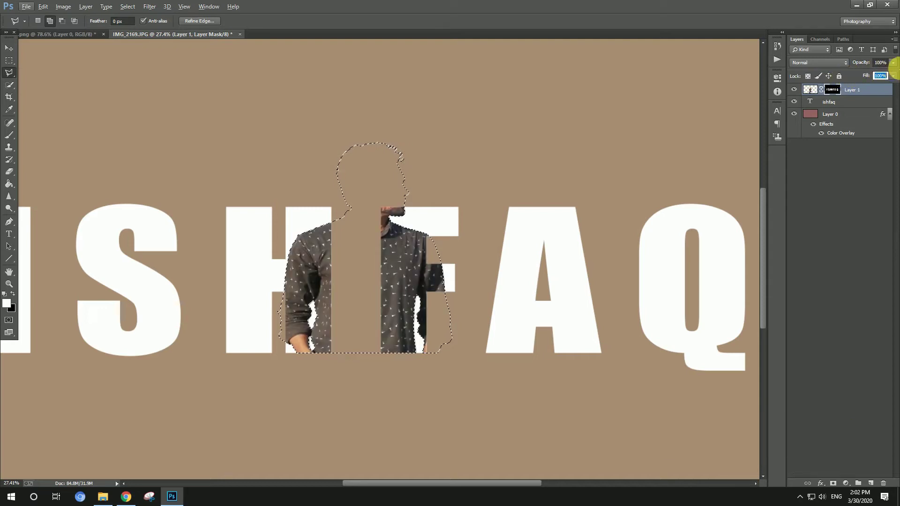
pyautogui.moveTo(893, 64); pyautogui.dragTo(883, 86)
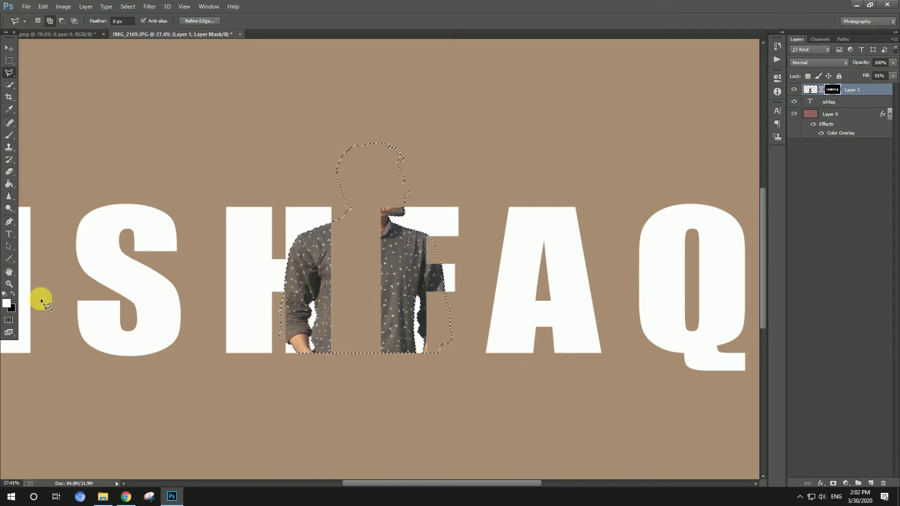
# Swap colours and test-fill the mask selection to reveal the whole man, then undo it.
pyautogui.press('x')
pyautogui.hotkey('ctrl', 'BackSpace')
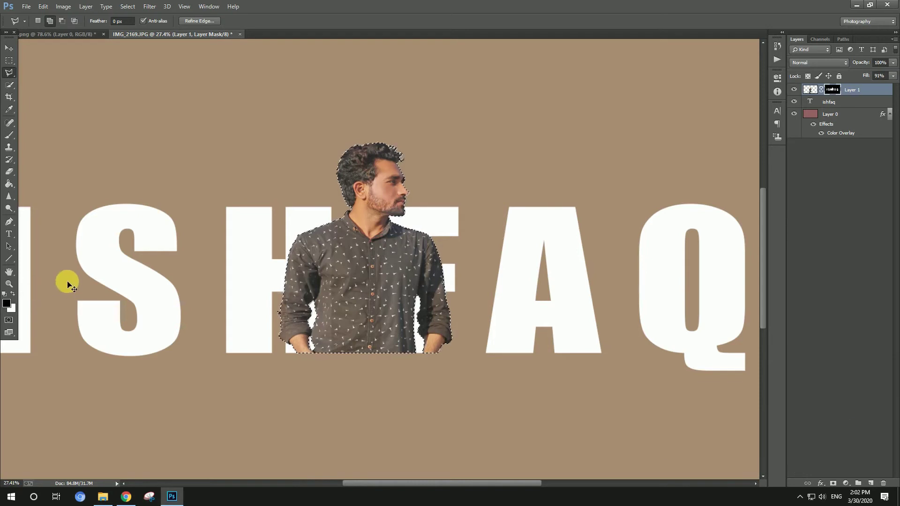
pyautogui.hotkey('ctrl', 'z')
# Trim the selection along the man's shoulder and below his shirt.
pyautogui.scroll(5, 419, 211)
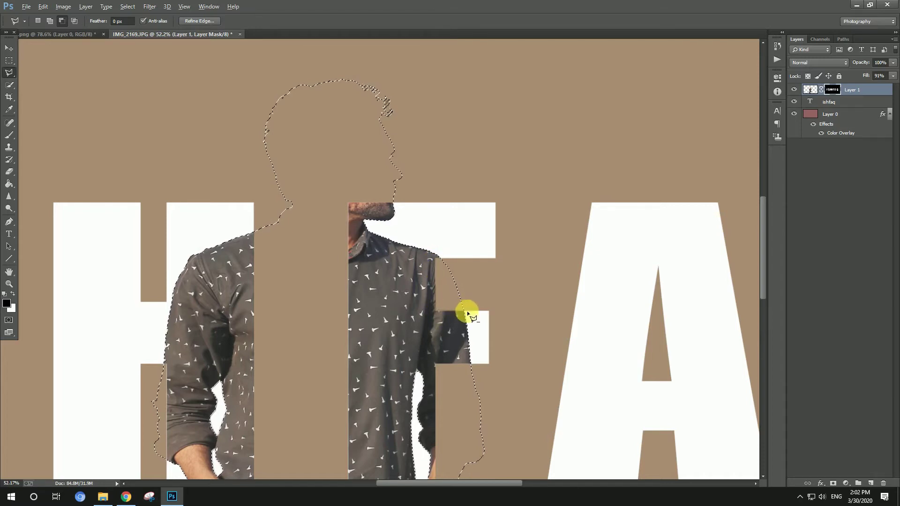
pyautogui.click(441, 258)
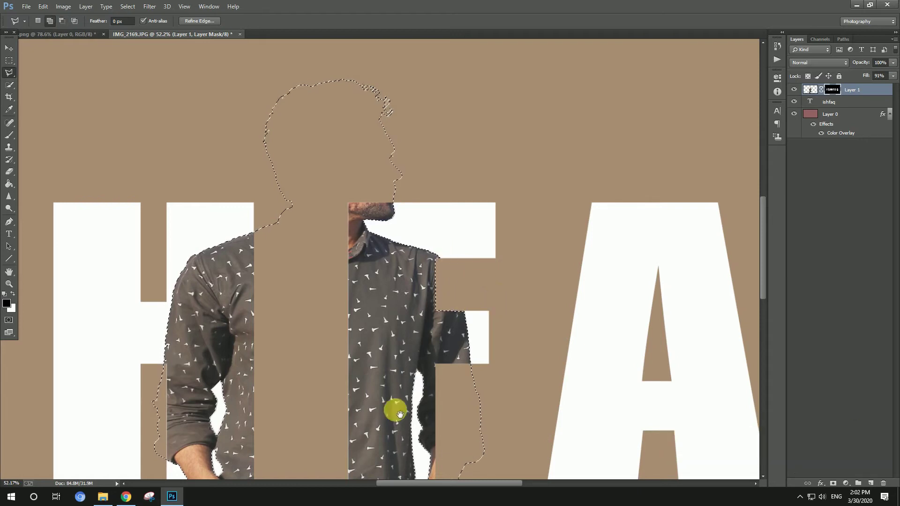
pyautogui.moveTo(395, 409); pyautogui.dragTo(386, 302)
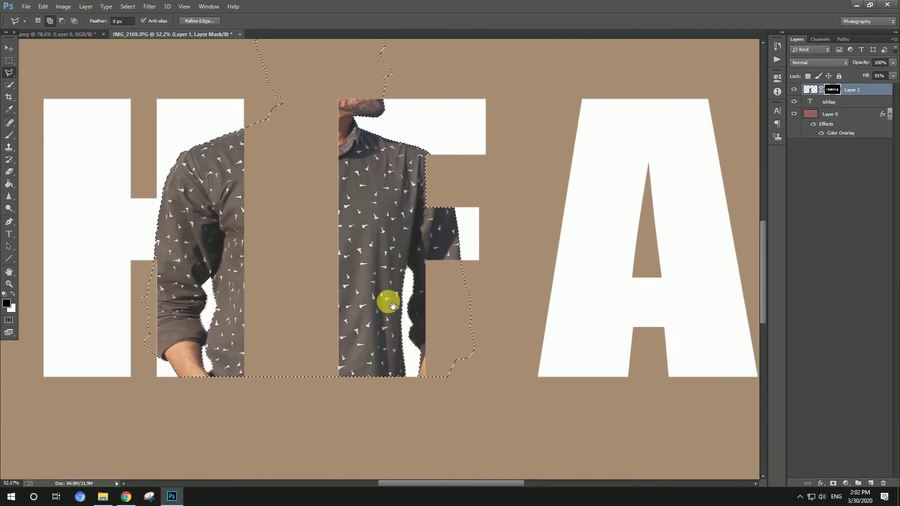
pyautogui.click(425, 260)
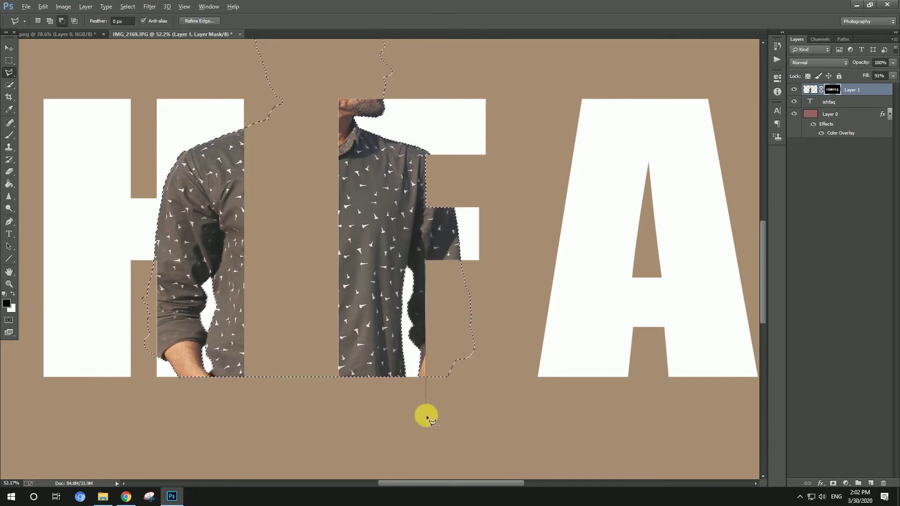
pyautogui.click(472, 260)
pyautogui.click(425, 260)
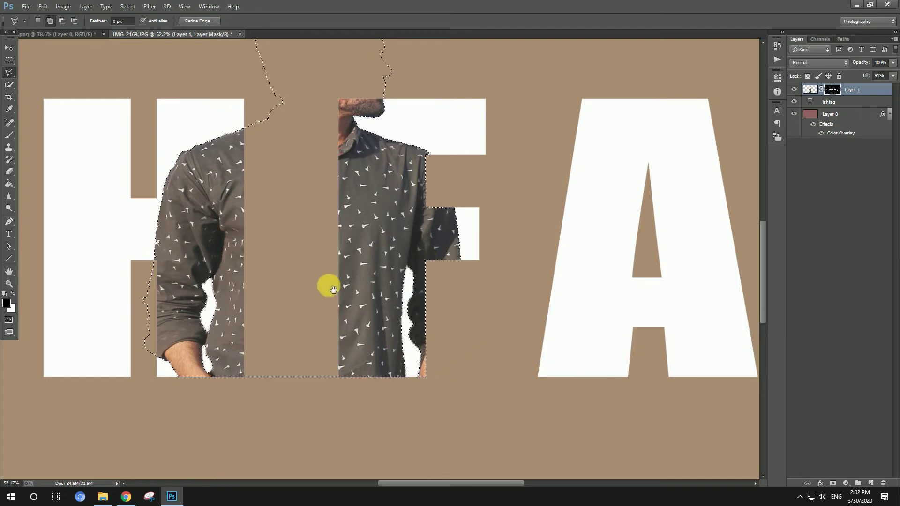
# Subtract the background area beside the man's left arm from the selection.
pyautogui.moveTo(328, 286); pyautogui.dragTo(434, 308)
pyautogui.press('alt')
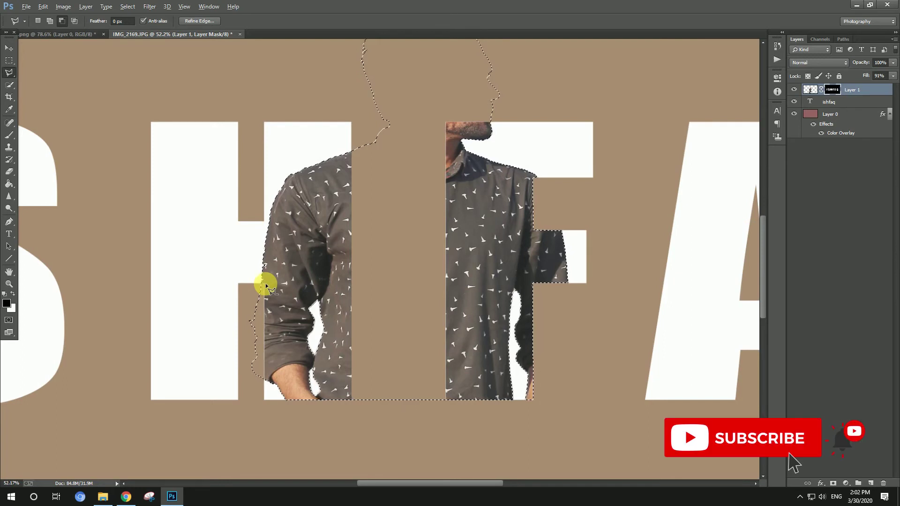
pyautogui.click(263, 437)
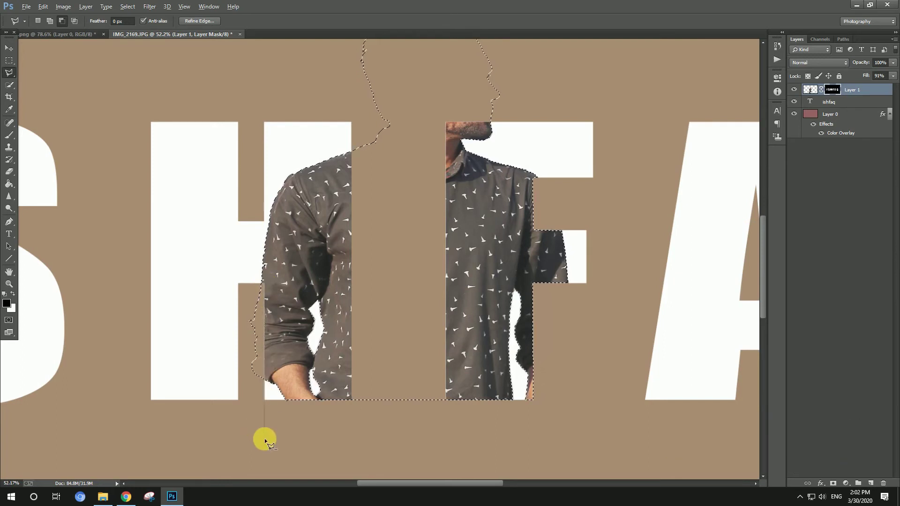
pyautogui.click(186, 374)
pyautogui.doubleClick(206, 272)
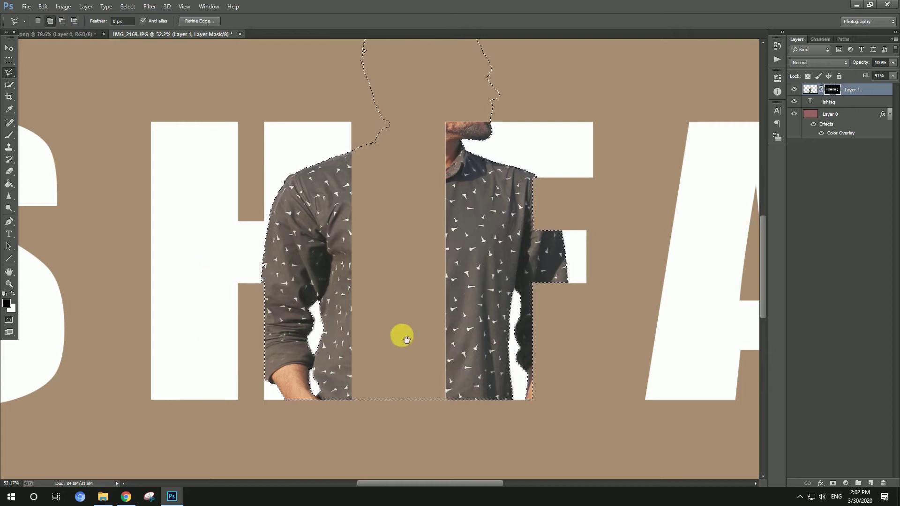
pyautogui.moveTo(401, 337); pyautogui.dragTo(357, 332)
pyautogui.scroll(-2, 344, 382)
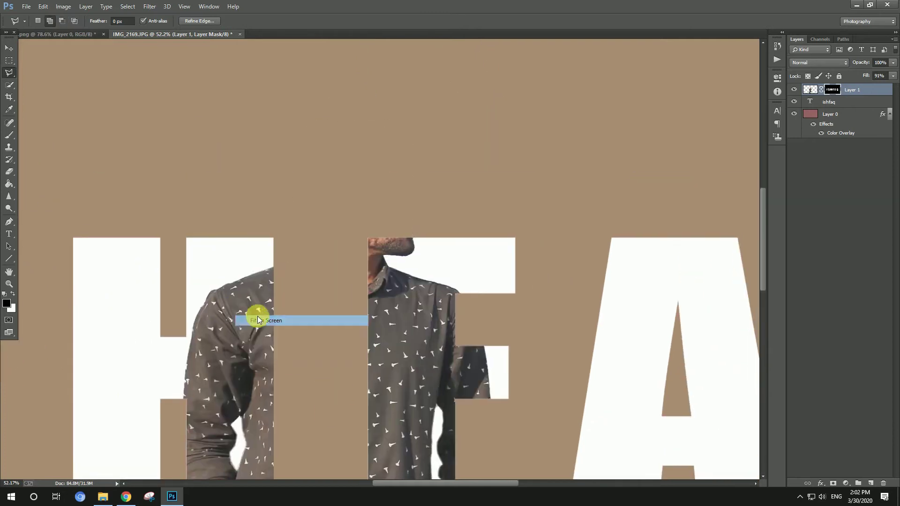
pyautogui.scroll(-2, 258, 316)
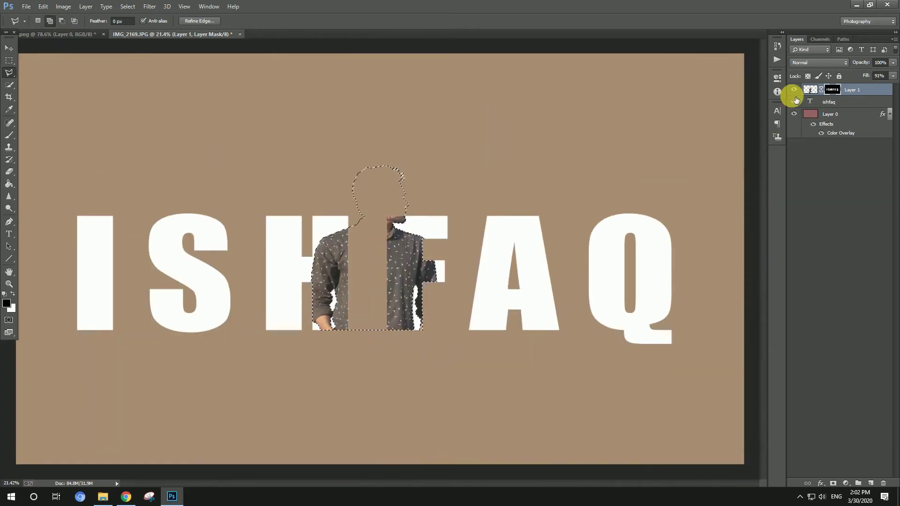
# Fill the mask selection with white to reveal the man's head and shirt, then deselect.
pyautogui.hotkey('ctrl', 'BackSpace')
pyautogui.hotkey('ctrl', 'd')
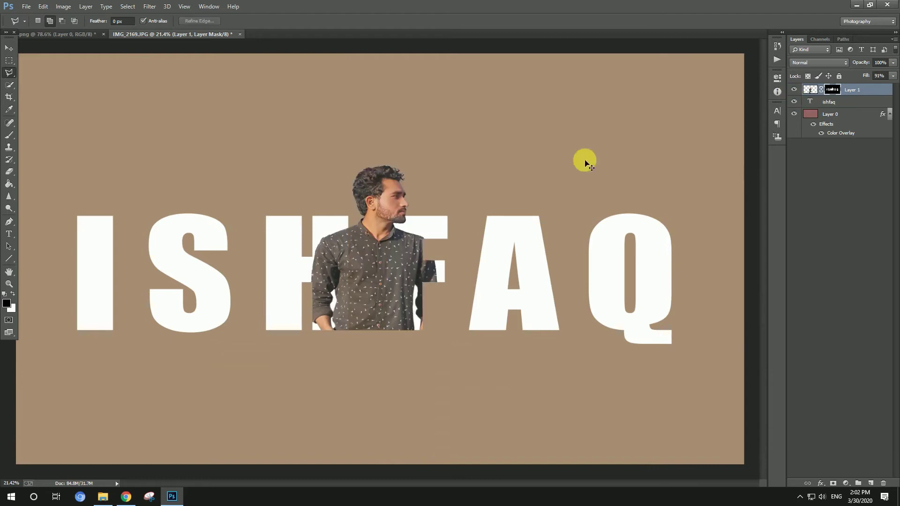
pyautogui.hotkey('ctrl', '-')
pyautogui.scroll(2, 552, 294)
pyautogui.scroll(-4, 498, 226)
pyautogui.scroll(3, 498, 225)
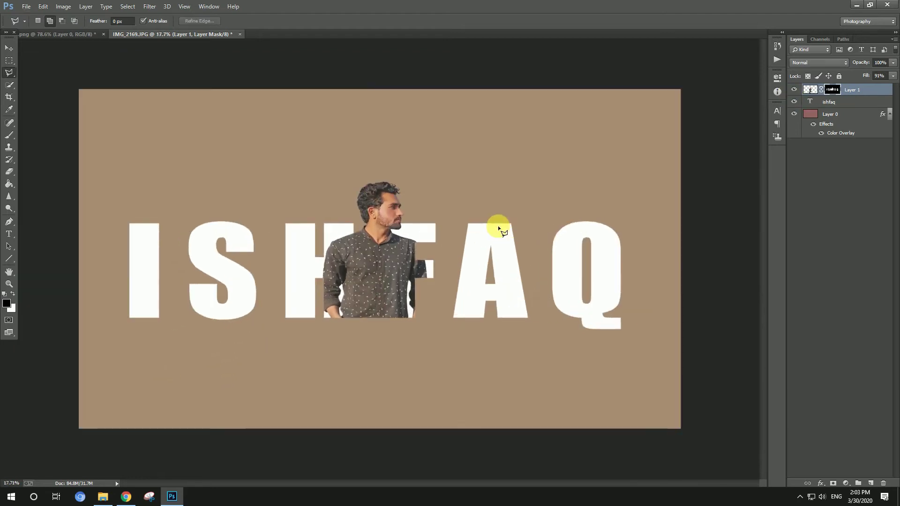
pyautogui.scroll(1, 460, 201)
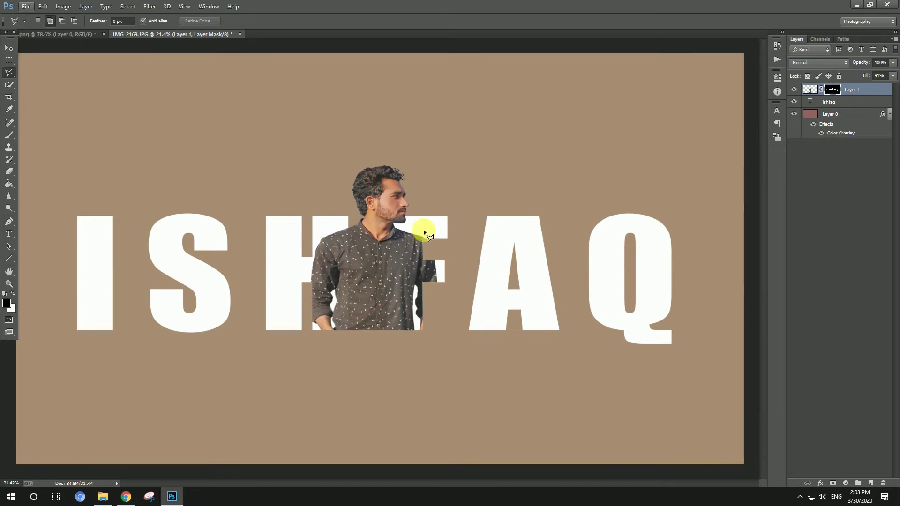
pyautogui.scroll(-1, 415, 224)
# Convert the man's layer to black and white via Image > Adjustments > Black & White.
pyautogui.click(856, 103)
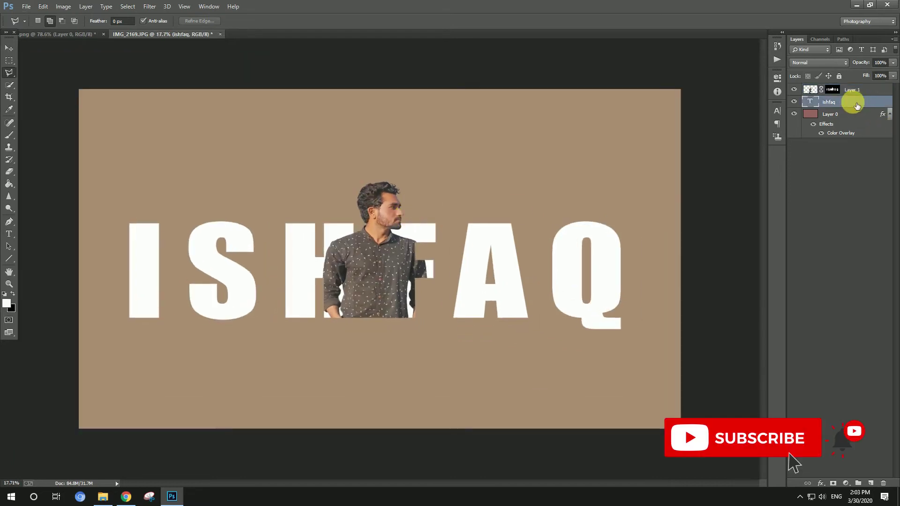
pyautogui.press('t')
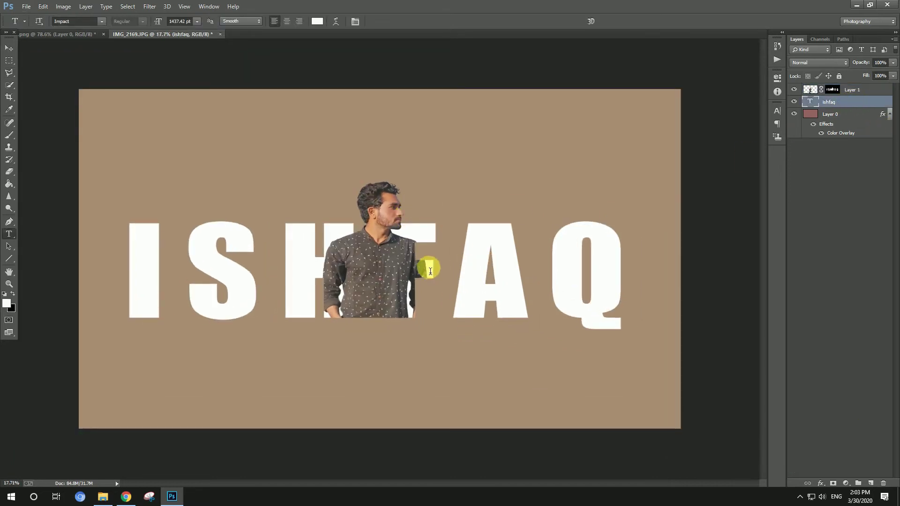
pyautogui.click(837, 91)
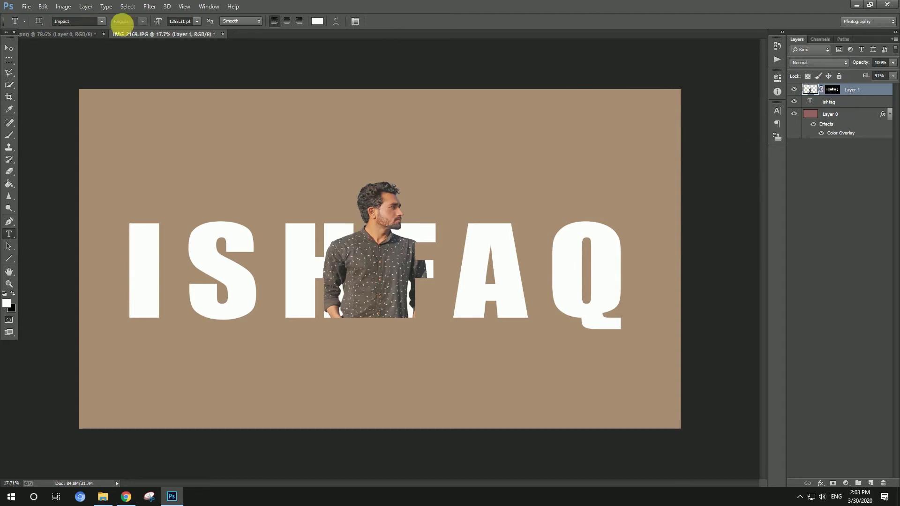
pyautogui.click(63, 6)
pyautogui.click(215, 97)
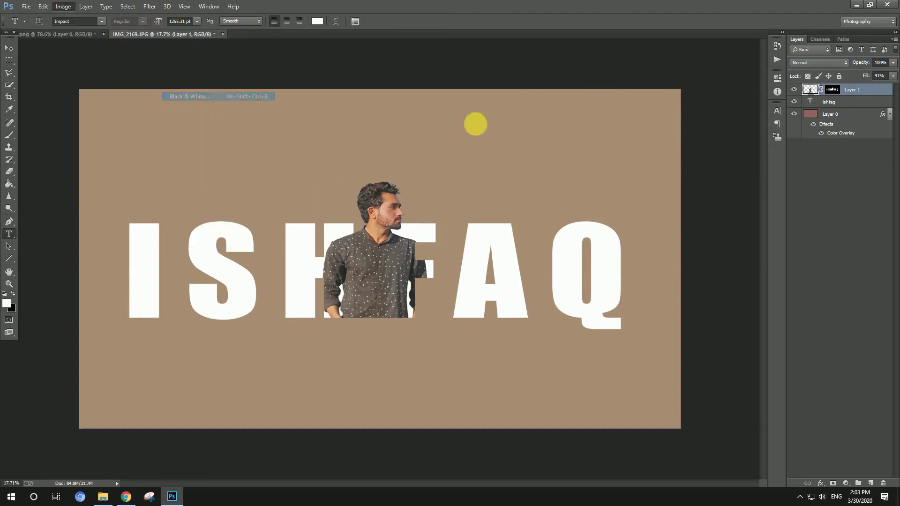
pyautogui.click(728, 244)
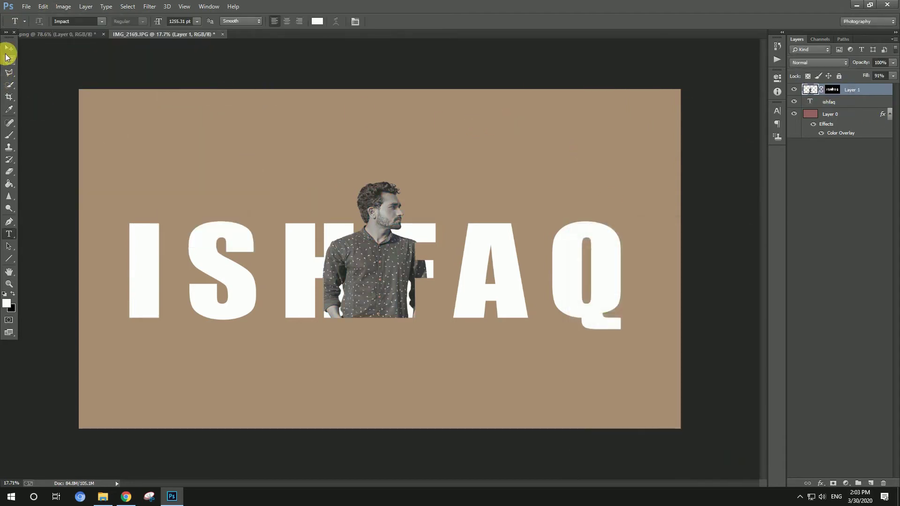
pyautogui.click(9, 48)
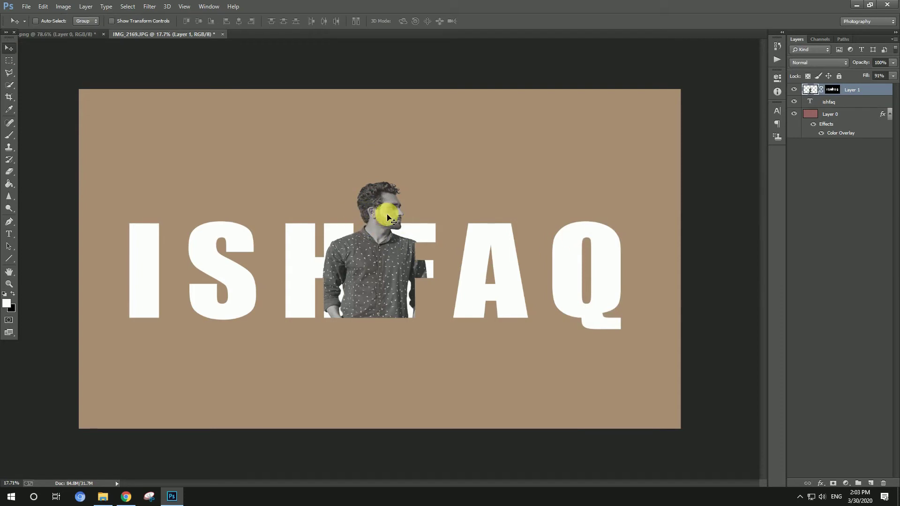
# Duplicate the man layer at 100% fill and move the original figure left over the I.
pyautogui.hotkey('ctrl', 'j')
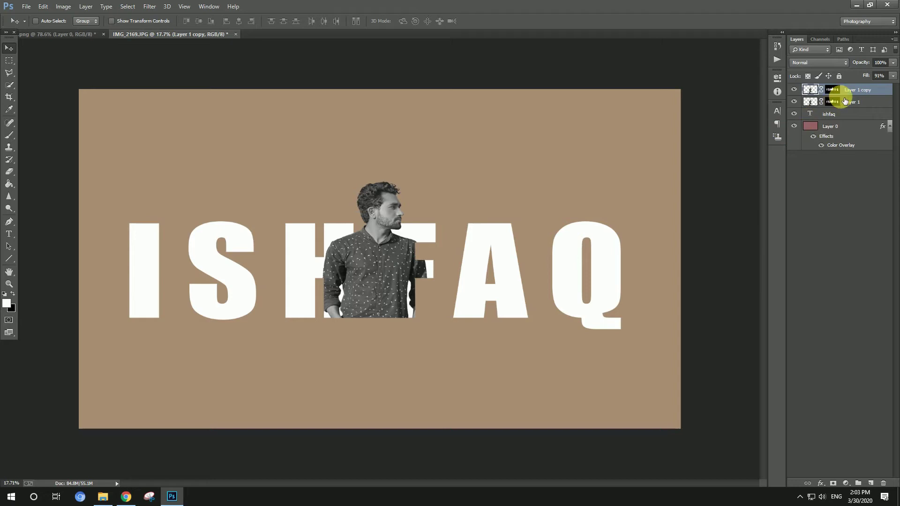
pyautogui.moveTo(867, 88); pyautogui.dragTo(895, 74)
pyautogui.click(870, 102)
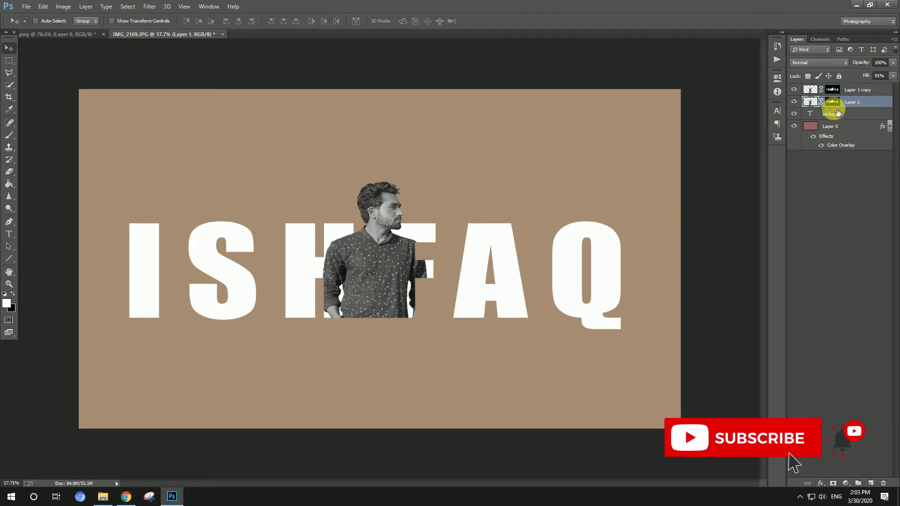
pyautogui.moveTo(344, 257); pyautogui.dragTo(159, 265)
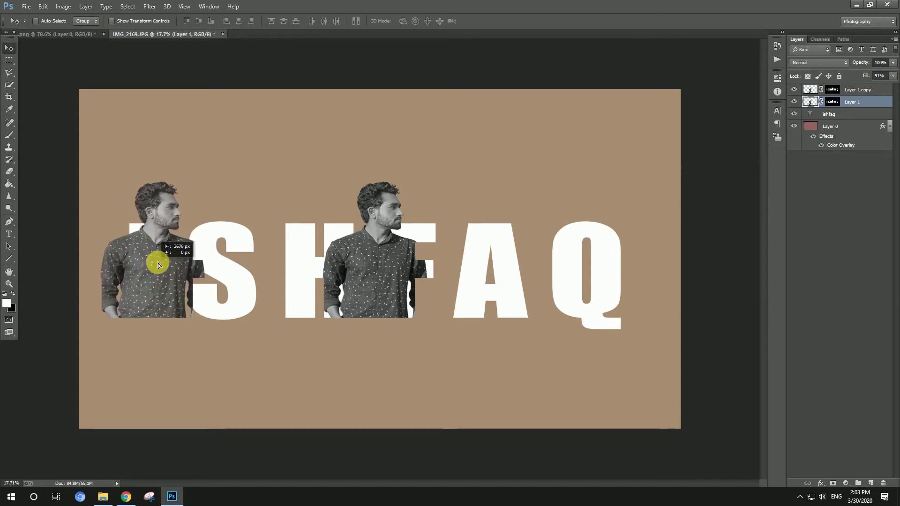
# Flip the man figure horizontally and move the mirrored copy over the letters A and Q.
pyautogui.hotkey('ctrl', 't')
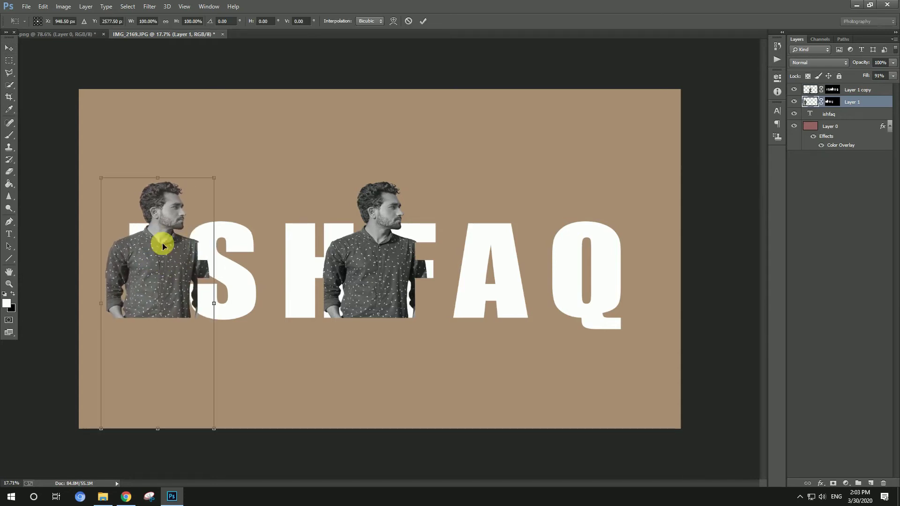
pyautogui.rightClick(163, 244)
pyautogui.click(201, 383)
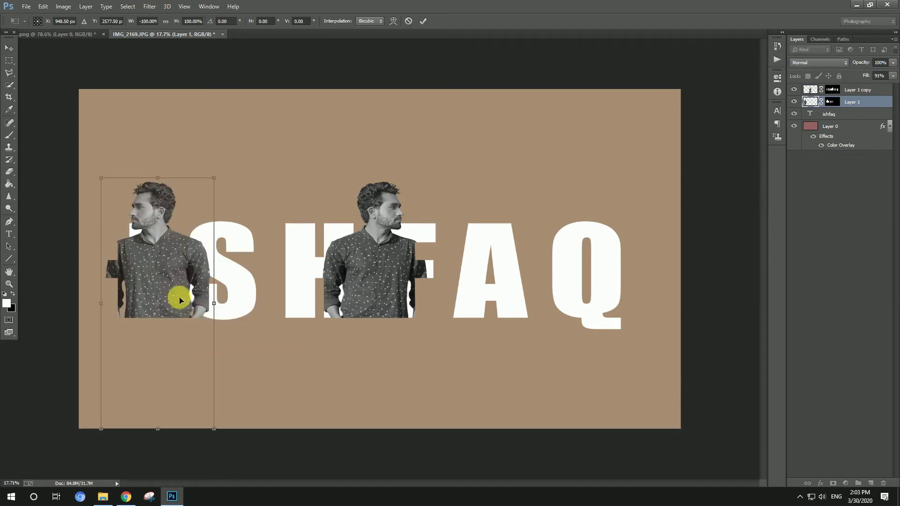
pyautogui.press('Return')
pyautogui.moveTo(200, 287)
pyautogui.mouseDown()
pyautogui.moveTo(205, 242)
pyautogui.moveTo(652, 272)
pyautogui.moveTo(627, 282)
pyautogui.mouseUp()
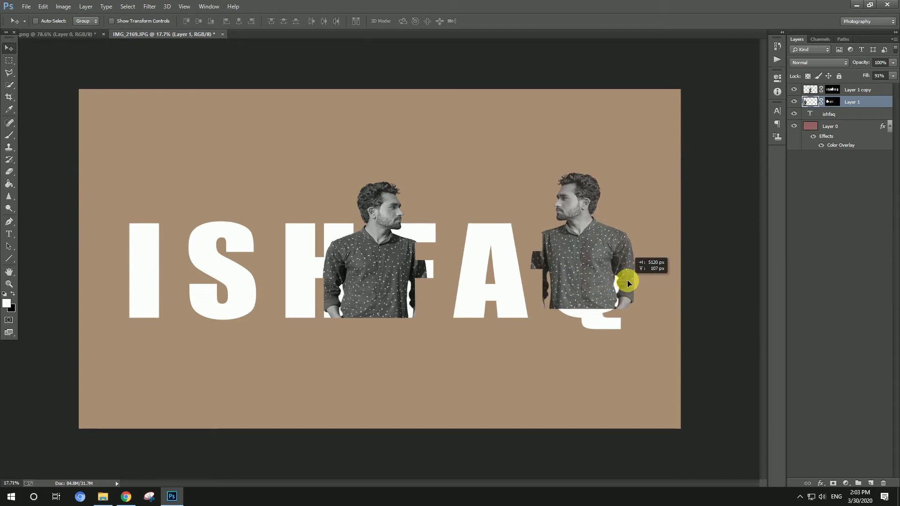
# Load the ISHFAQ letter selection and brush the shirt back into the man's layer mask.
pyautogui.click(833, 103)
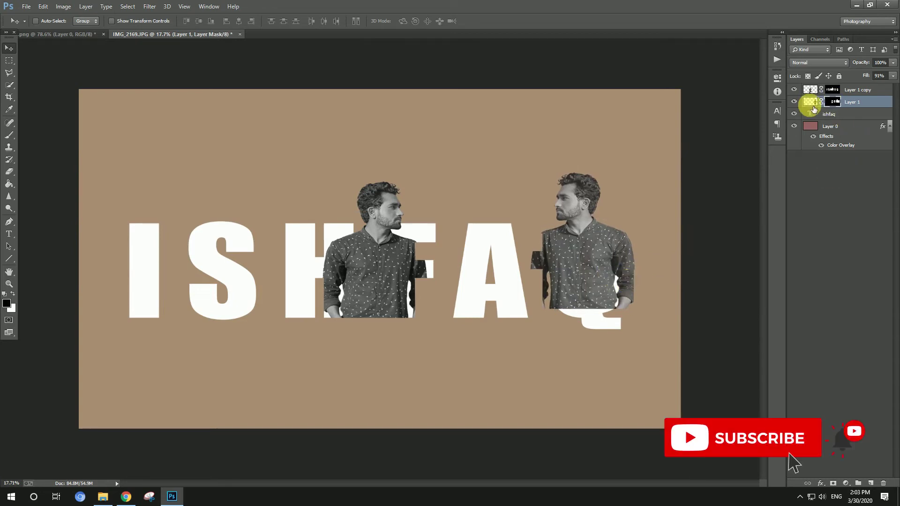
pyautogui.click(816, 116)
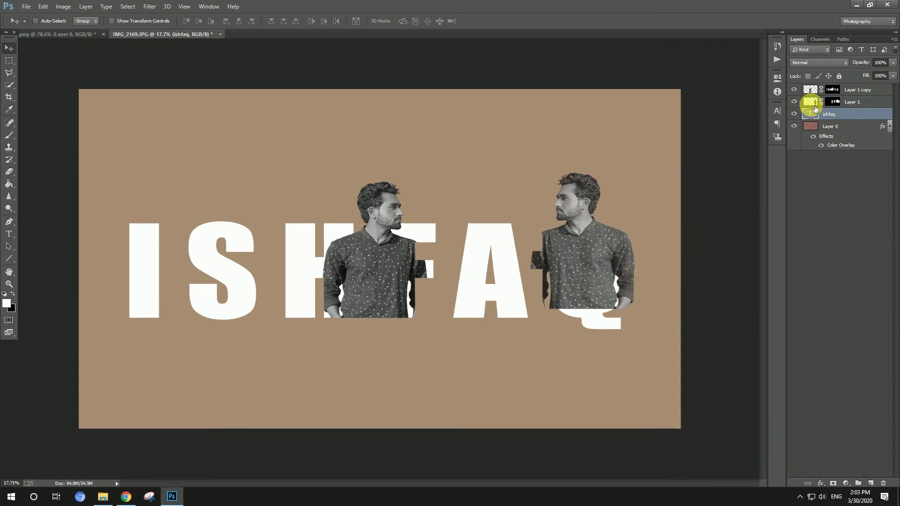
pyautogui.keyDown('ctrl'); pyautogui.click(810, 113); pyautogui.keyUp('ctrl')
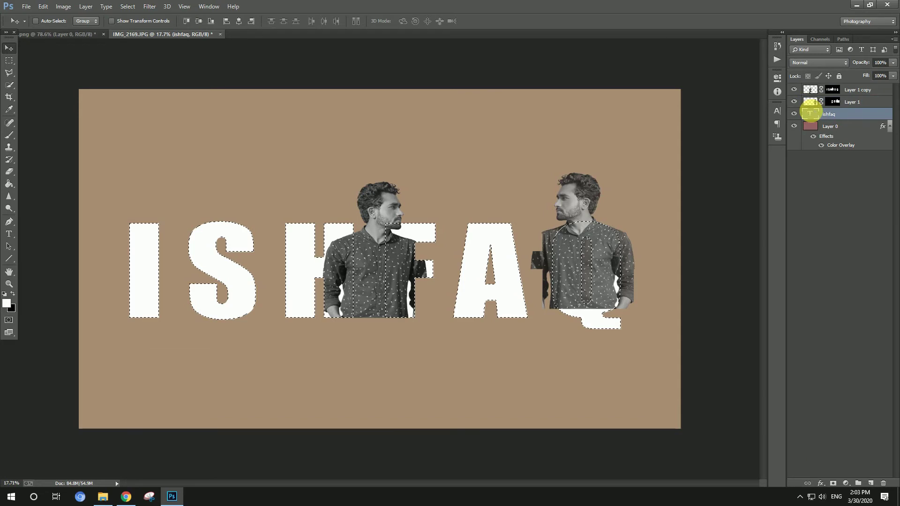
pyautogui.click(837, 104)
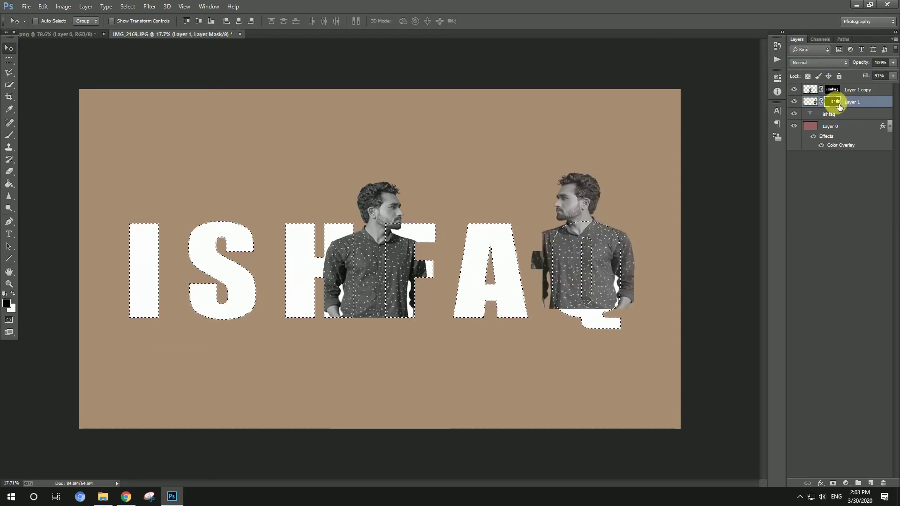
pyautogui.press('b')
pyautogui.moveTo(598, 257); pyautogui.dragTo(609, 284)
pyautogui.press('x')
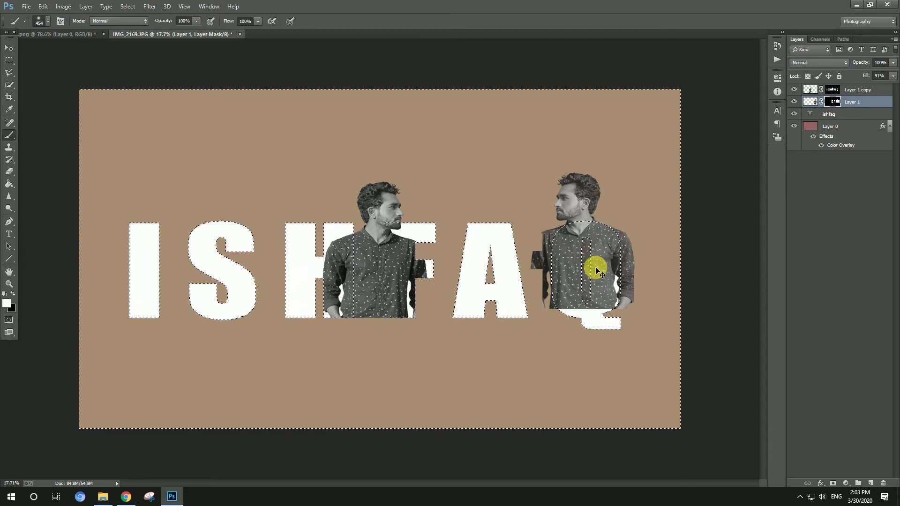
pyautogui.hotkey('ctrl', 'shift', 'i')
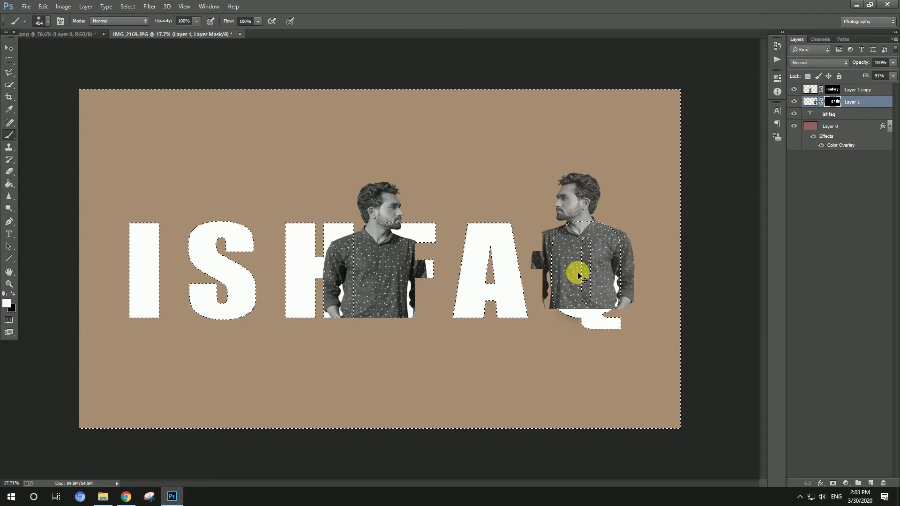
pyautogui.hotkey('ctrl', 'd')
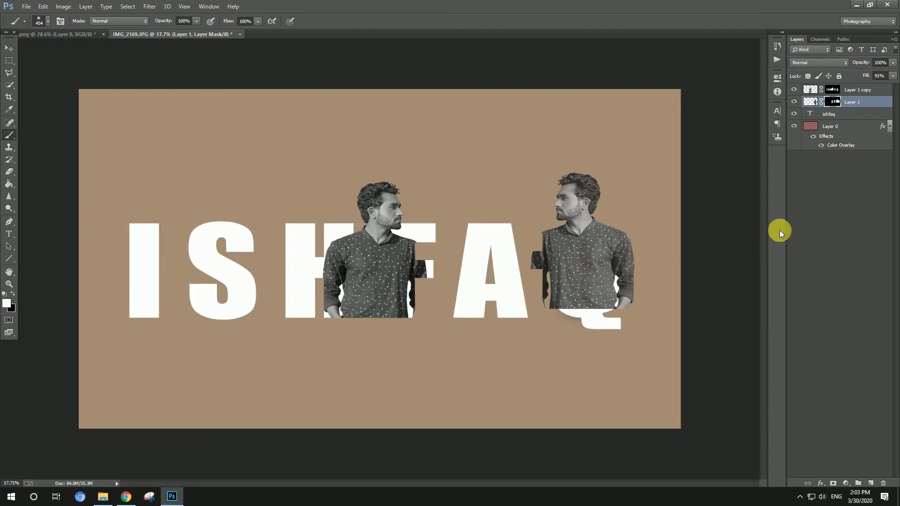
# Undo the last change and move the left man figure from the I onto the Q.
pyautogui.hotkey('alt', '[')
pyautogui.hotkey('alt', ']')
pyautogui.hotkey('ctrl', 'z')
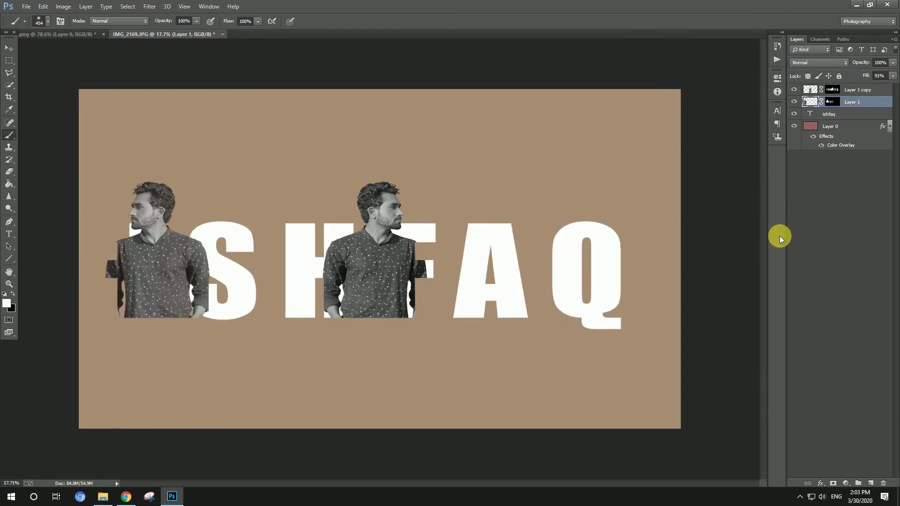
pyautogui.press('v')
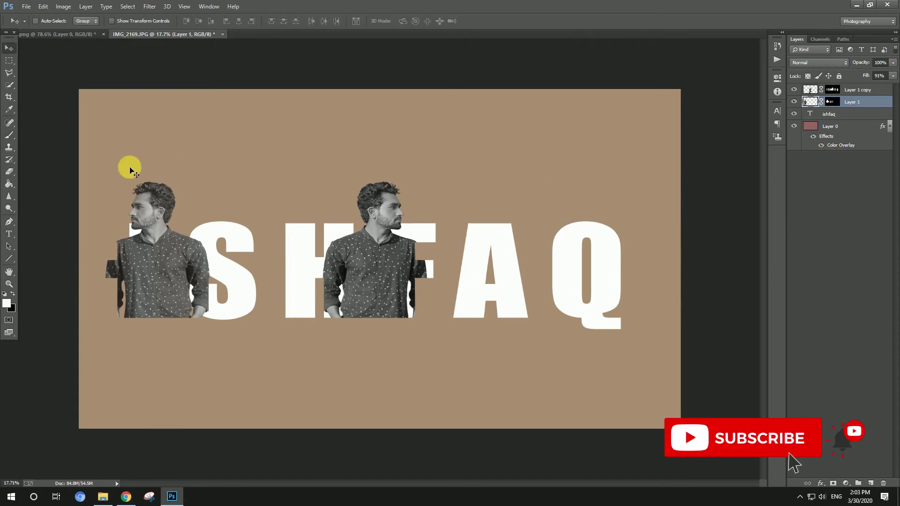
pyautogui.moveTo(128, 167)
pyautogui.mouseDown()
pyautogui.moveTo(689, 245)
pyautogui.moveTo(595, 250)
pyautogui.mouseUp()
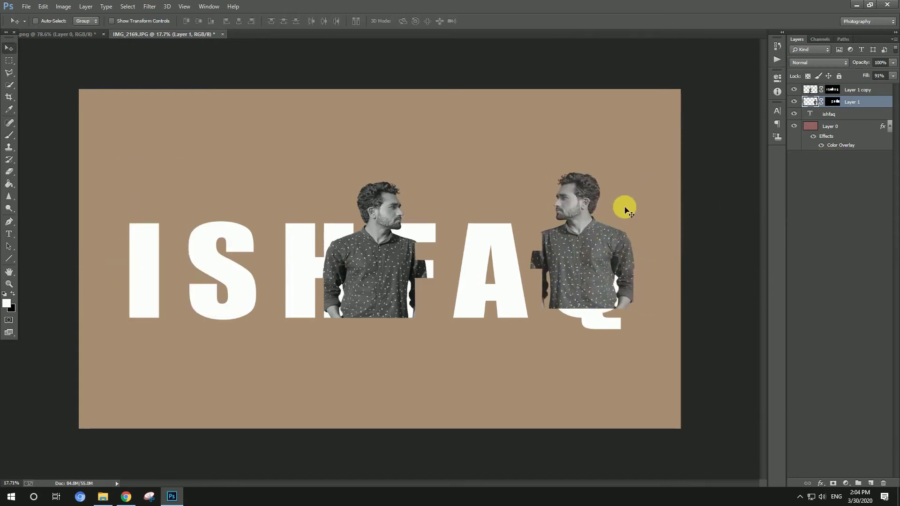
# Apply Layer 1's existing mask permanently to the man's layer and zoom in on the Q.
pyautogui.rightClick(835, 106)
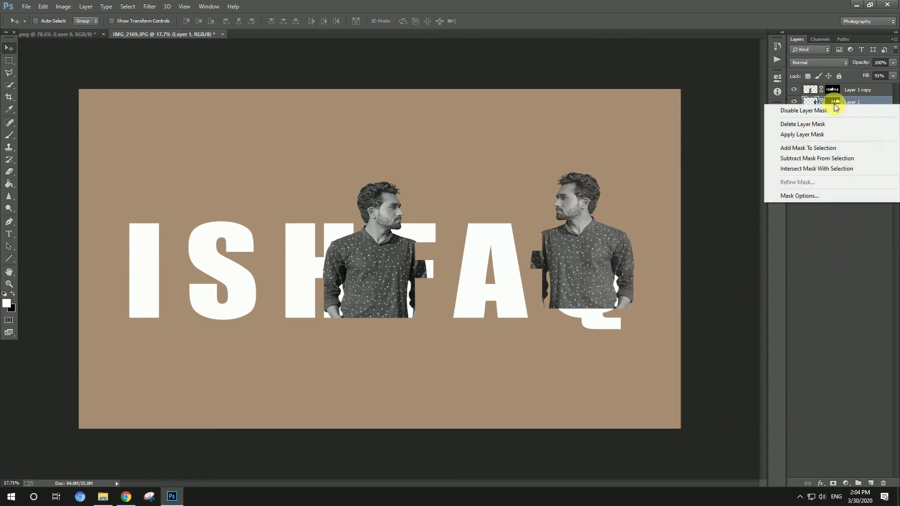
pyautogui.click(836, 107)
pyautogui.rightClick(836, 103)
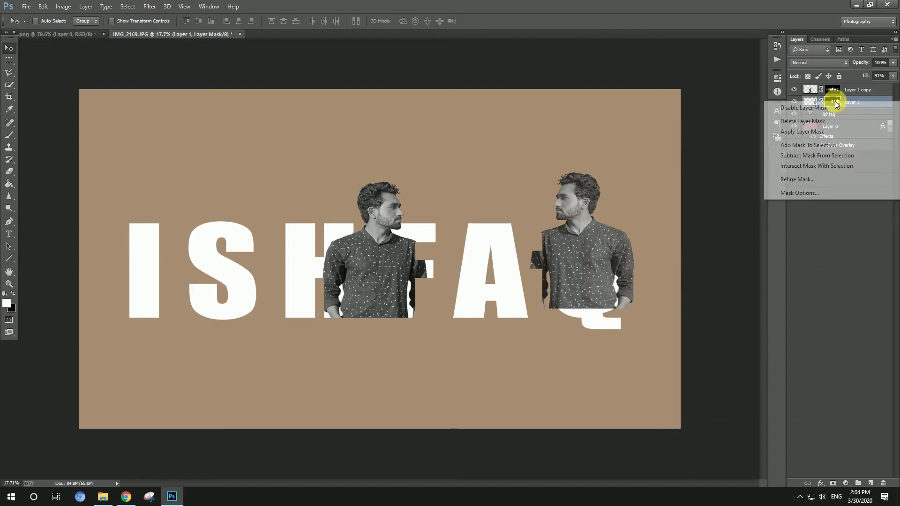
pyautogui.click(803, 128)
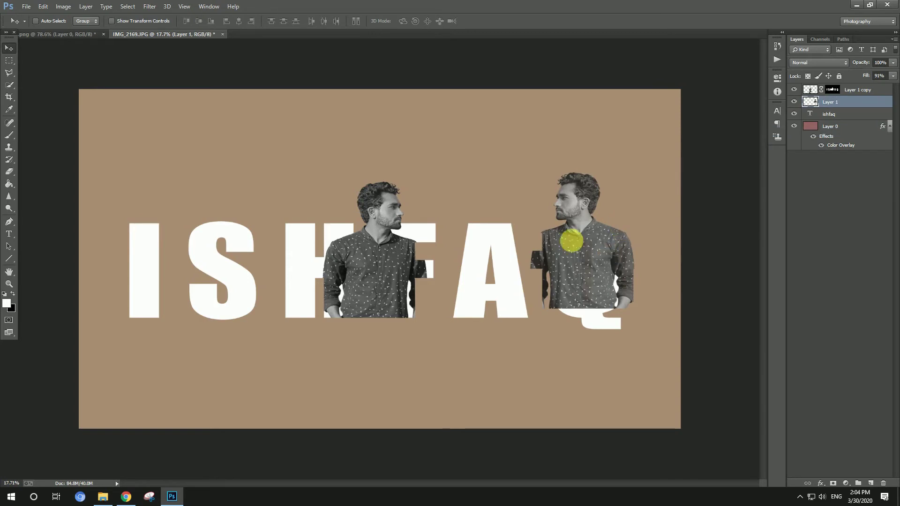
pyautogui.scroll(3, 558, 220)
pyautogui.hscroll(5, 445, 207)
pyautogui.hscroll(2, 365, 196)
pyautogui.scroll(3, 378, 182)
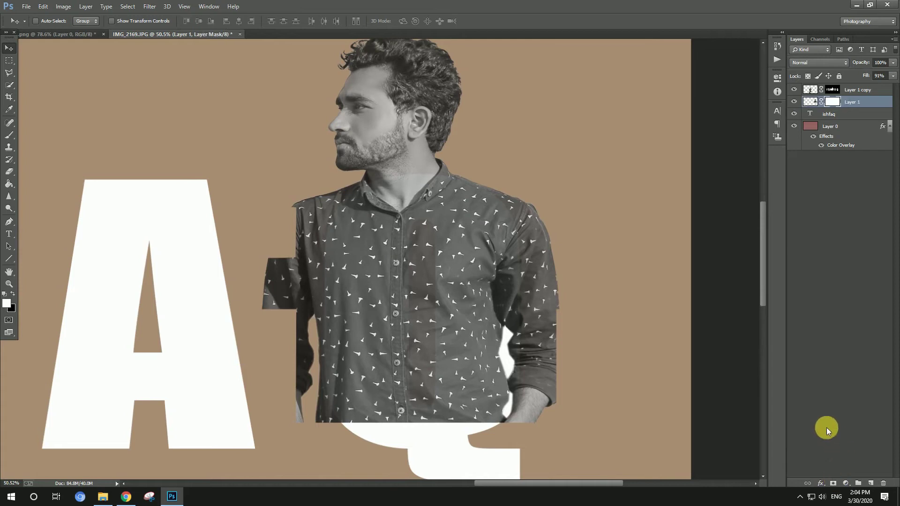
# Invert the new mask and fill the ISHFAQ letter selection white on it.
pyautogui.hotkey('ctrl', 'i')
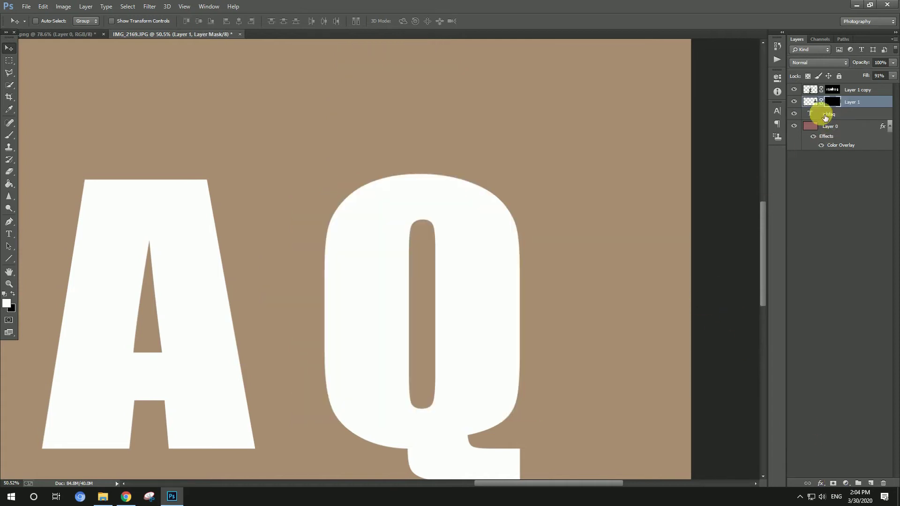
pyautogui.keyDown('ctrl'); pyautogui.click(821, 114); pyautogui.keyUp('ctrl')
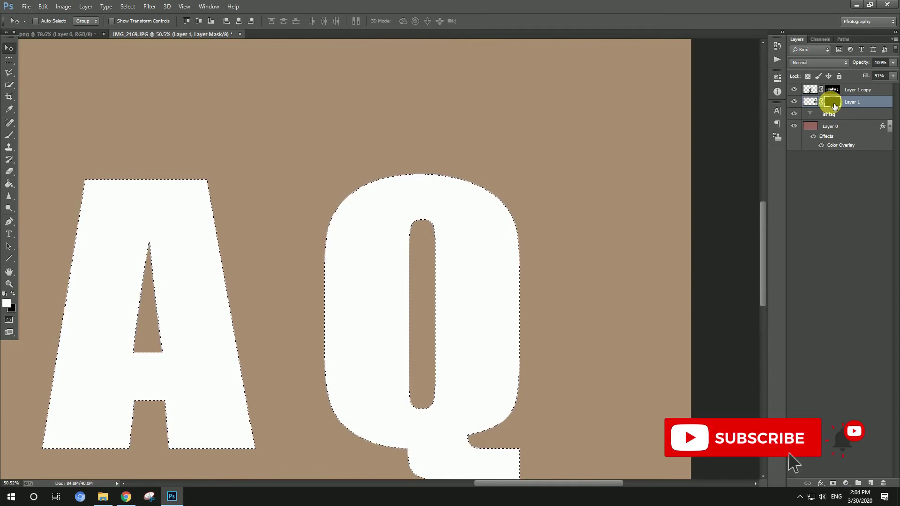
pyautogui.press('x')
pyautogui.hotkey('ctrl', 'BackSpace')
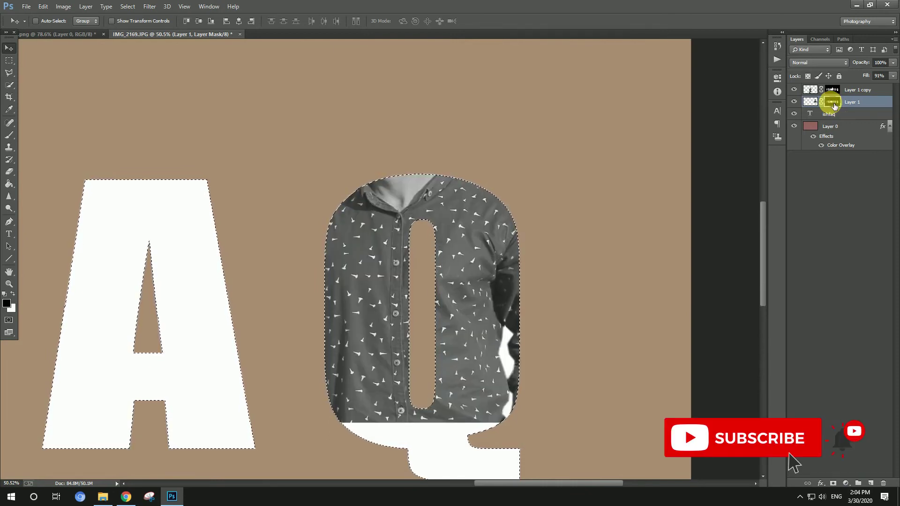
# Load the man's silhouette as a selection, undoing a trial white fill on the mask.
pyautogui.click(811, 102)
pyautogui.keyDown('ctrl'); pyautogui.click(813, 104); pyautogui.keyUp('ctrl')
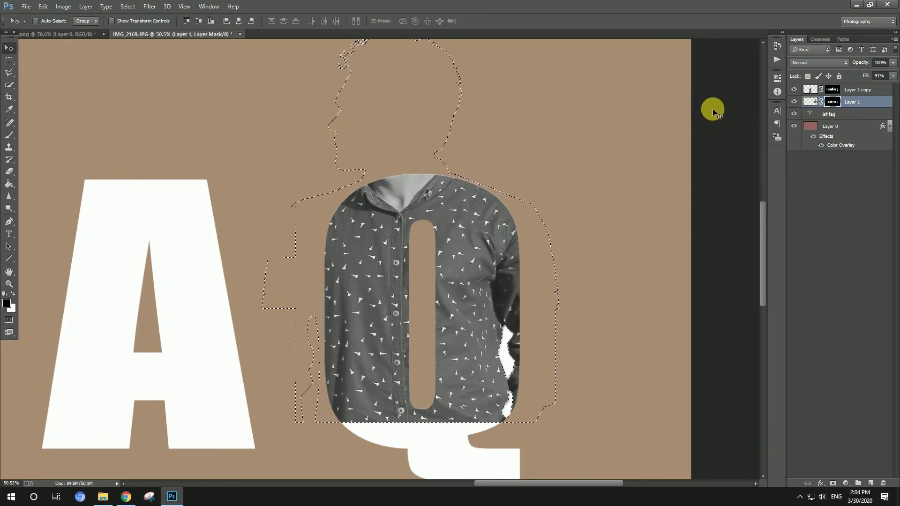
pyautogui.hotkey('ctrl', 'BackSpace')
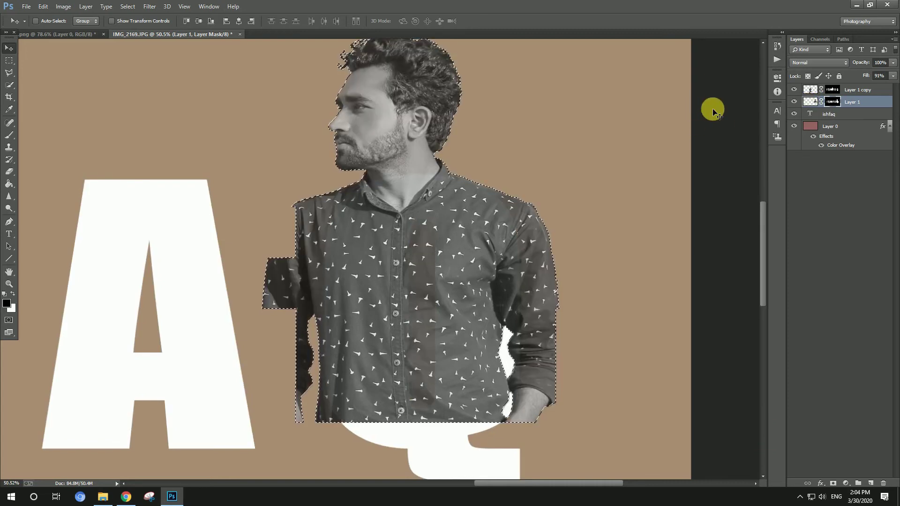
pyautogui.hotkey('ctrl', 'z')
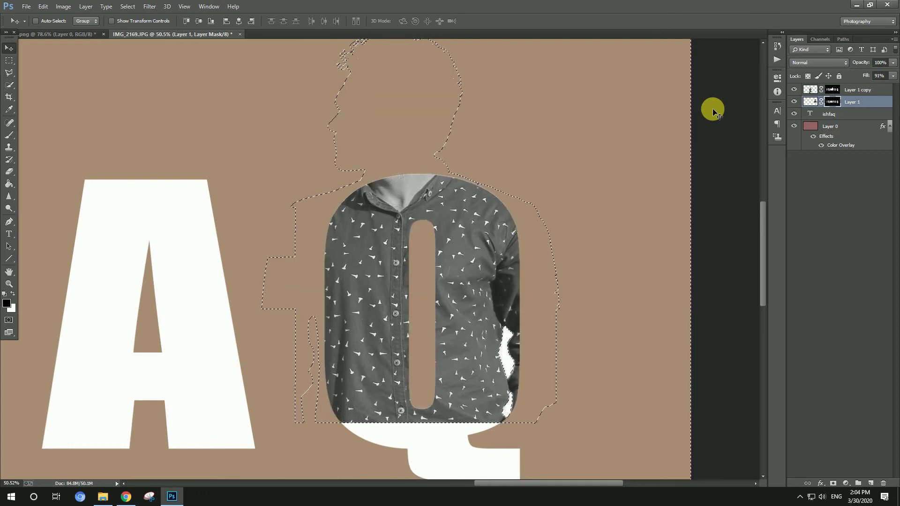
pyautogui.press('x')
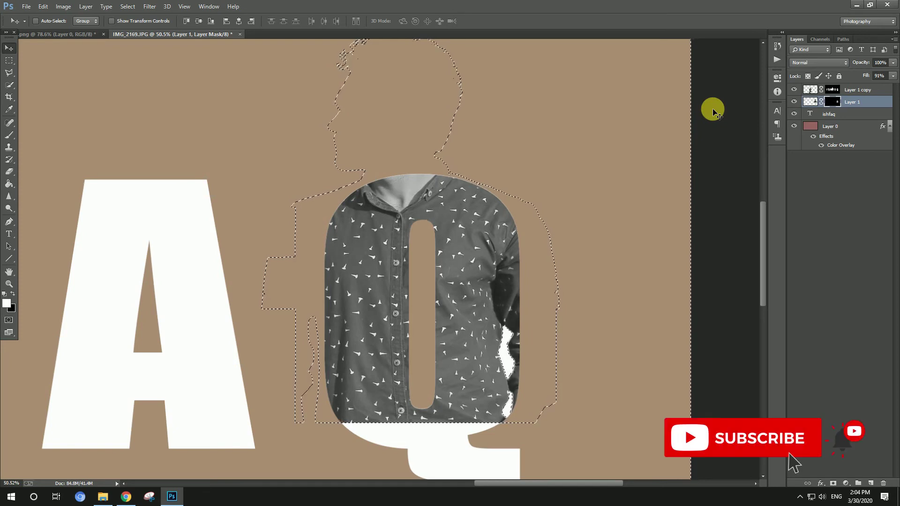
# Paint white on the mask to reveal the man's head, hair and shoulder above the Q.
pyautogui.press('x')
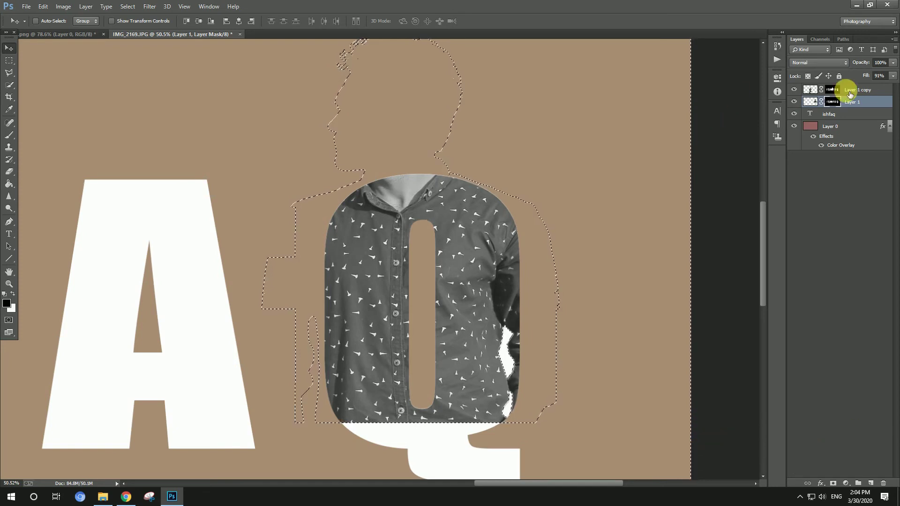
pyautogui.press('b')
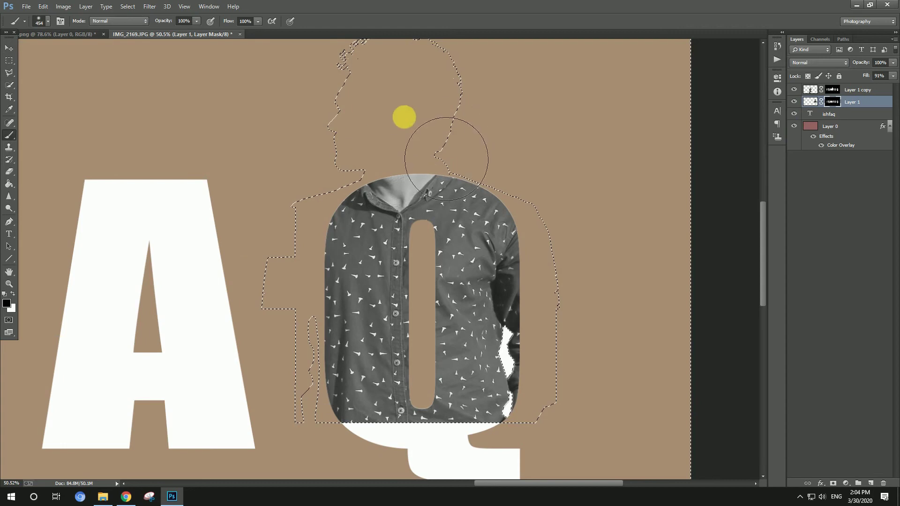
pyautogui.press('x')
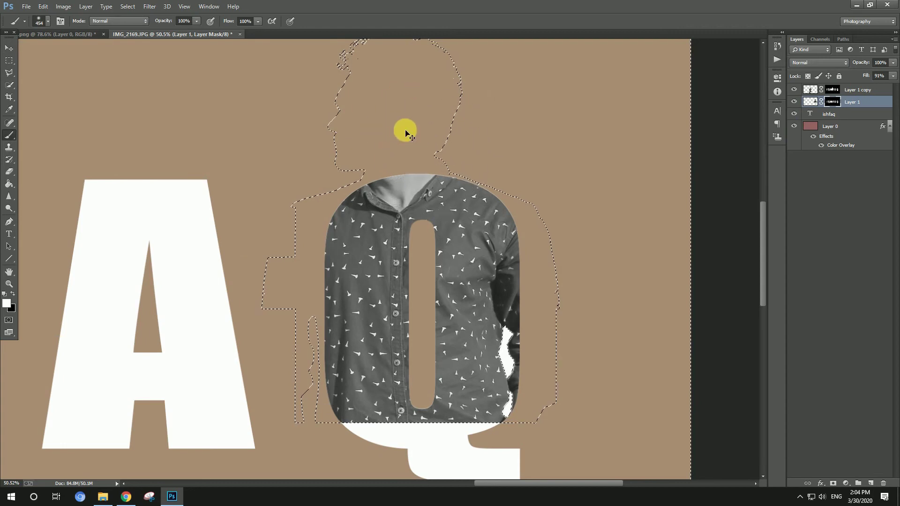
pyautogui.moveTo(405, 130)
pyautogui.mouseDown()
pyautogui.moveTo(368, 140)
pyautogui.moveTo(307, 113)
pyautogui.moveTo(420, 113)
pyautogui.mouseUp()
pyautogui.scroll(2, 483, 132)
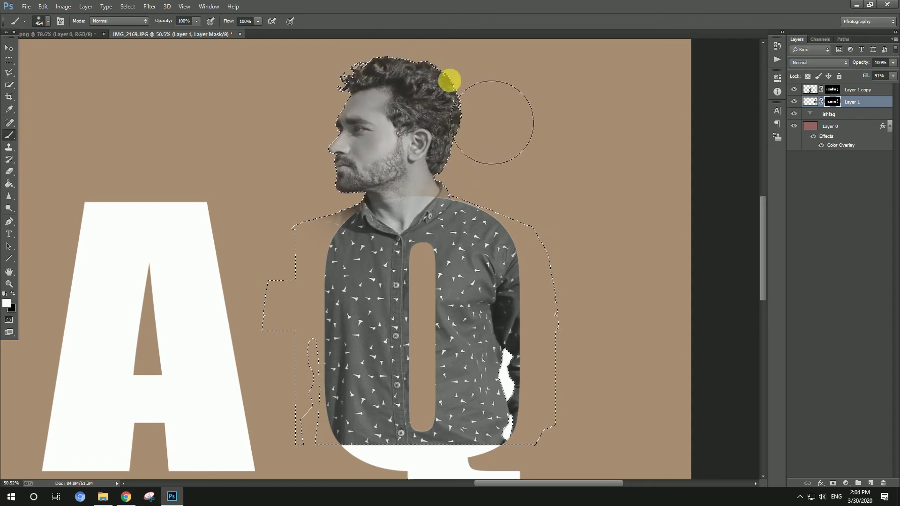
pyautogui.moveTo(516, 225)
pyautogui.mouseDown()
pyautogui.moveTo(547, 237)
pyautogui.moveTo(580, 368)
pyautogui.mouseUp()
# Shrink the brush to 198 px and undo the stray stroke left of the Q.
pyautogui.scroll(-2, 579, 369)
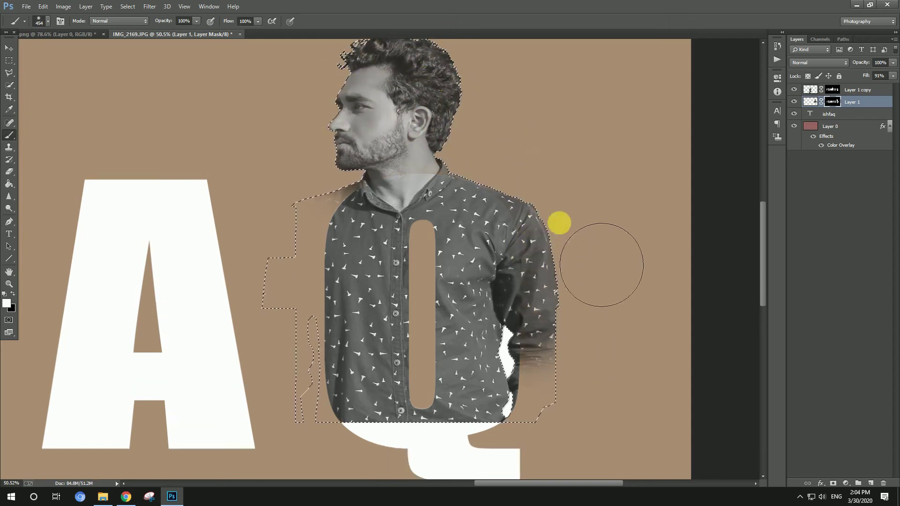
pyautogui.moveTo(470, 195)
pyautogui.mouseDown()
pyautogui.moveTo(339, 267)
pyautogui.moveTo(355, 372)
pyautogui.mouseUp()
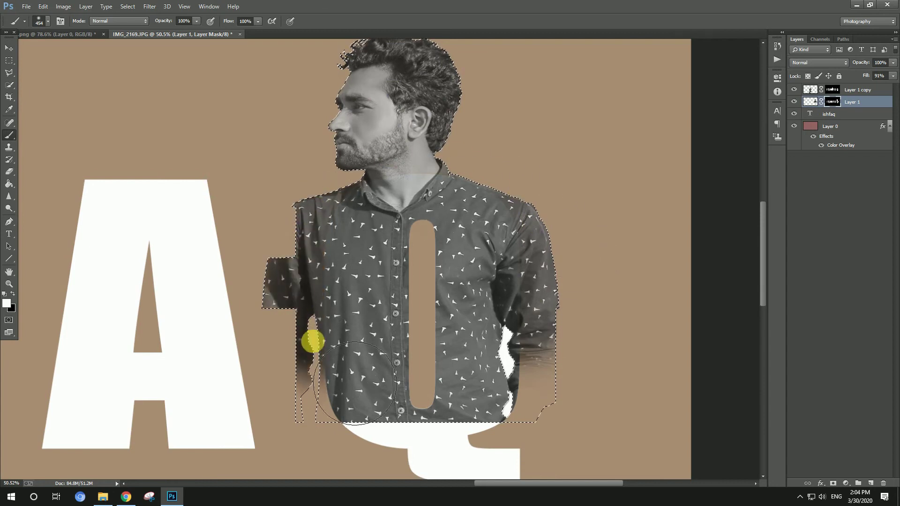
pyautogui.scroll(-2, 354, 369)
pyautogui.rightClick(323, 256)
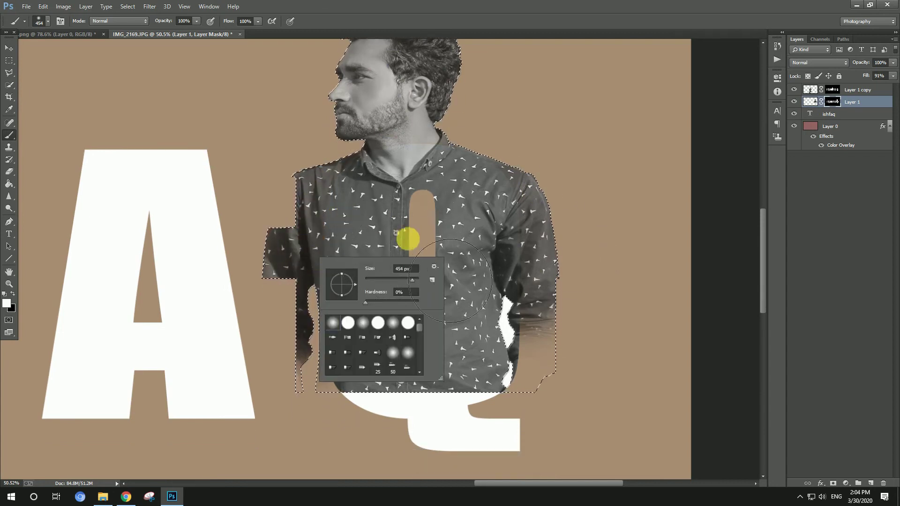
pyautogui.moveTo(391, 273)
pyautogui.mouseDown()
pyautogui.moveTo(302, 297)
pyautogui.moveTo(301, 376)
pyautogui.moveTo(313, 378)
pyautogui.mouseUp()
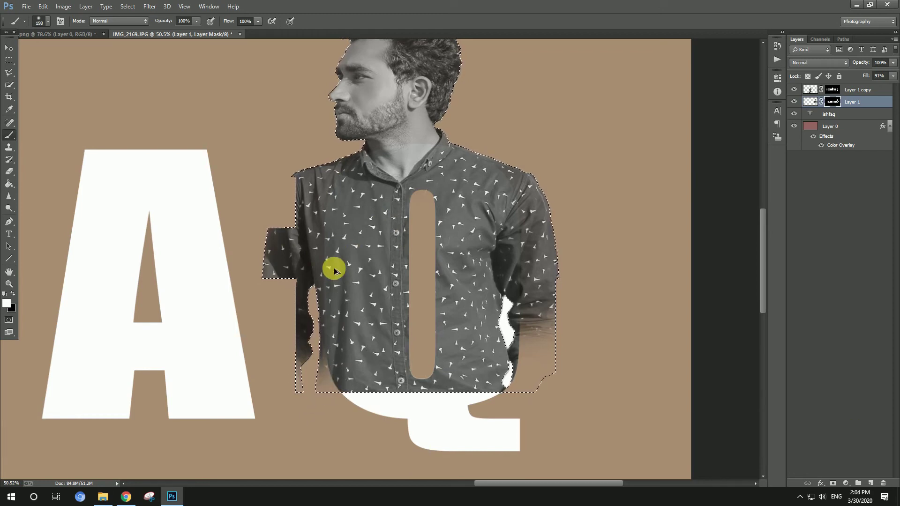
pyautogui.hotkey('ctrl', 'z')
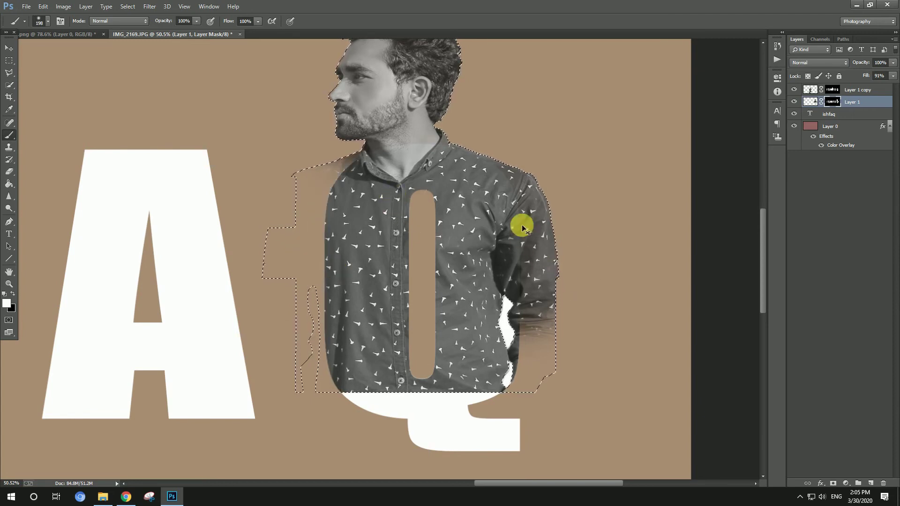
# Fit the canvas on screen, mask away the sleeve edge beyond the Q, and zoom in.
pyautogui.rightClick(394, 178)
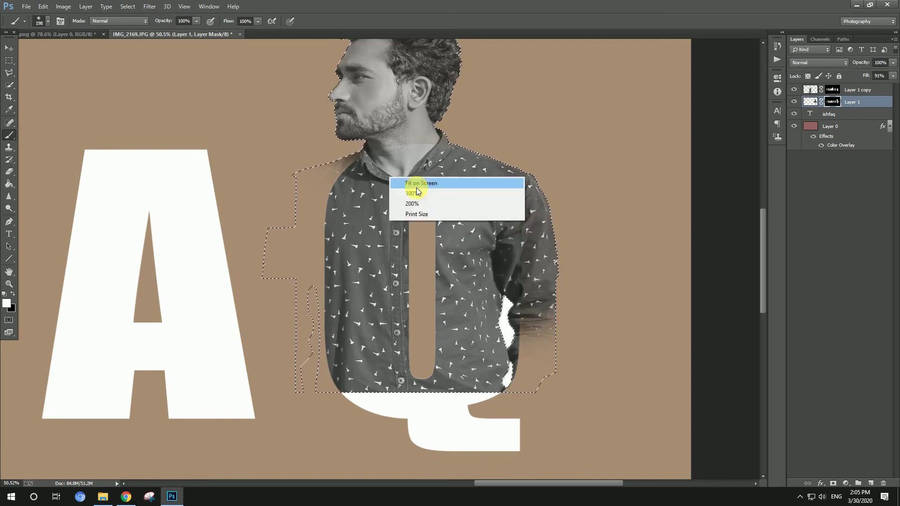
pyautogui.click(416, 187)
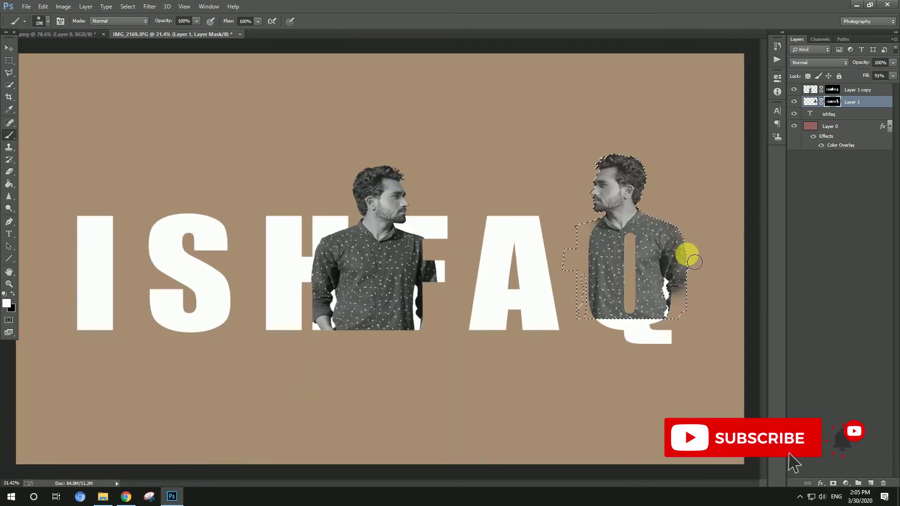
pyautogui.moveTo(694, 262); pyautogui.dragTo(688, 257)
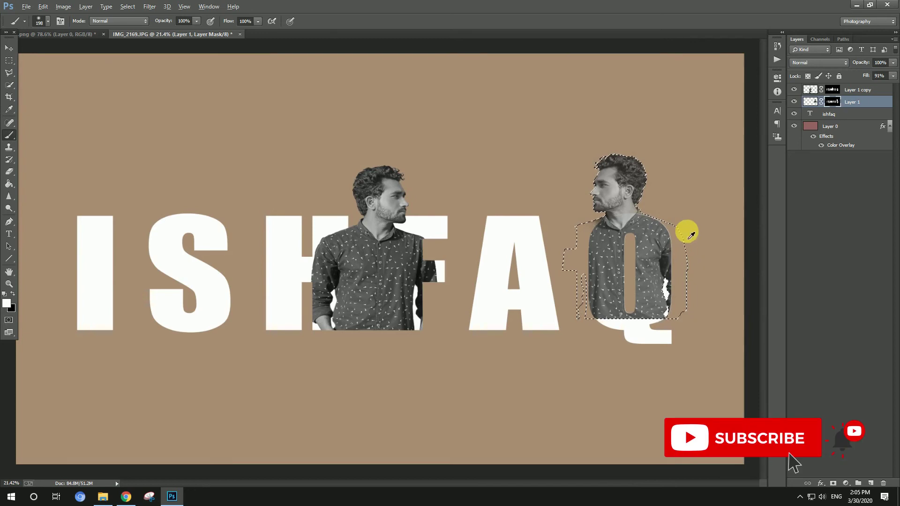
pyautogui.scroll(5, 679, 220)
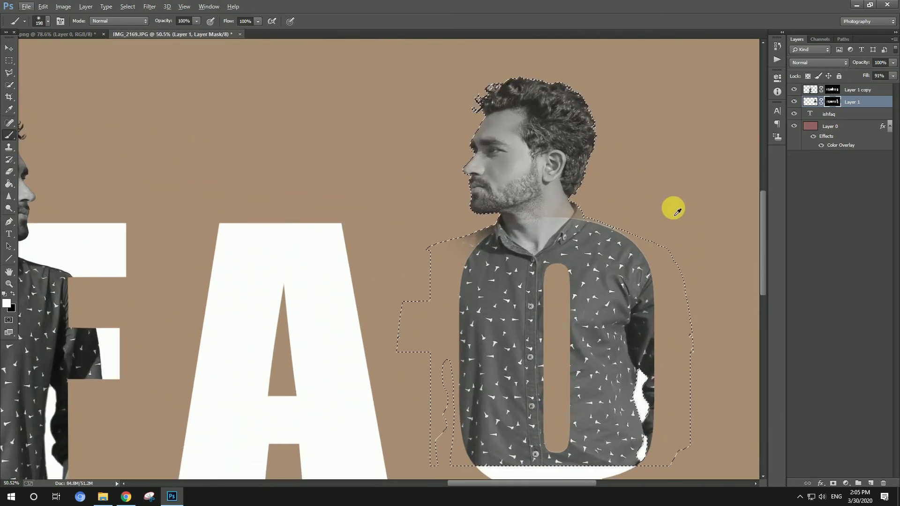
pyautogui.click(10, 84)
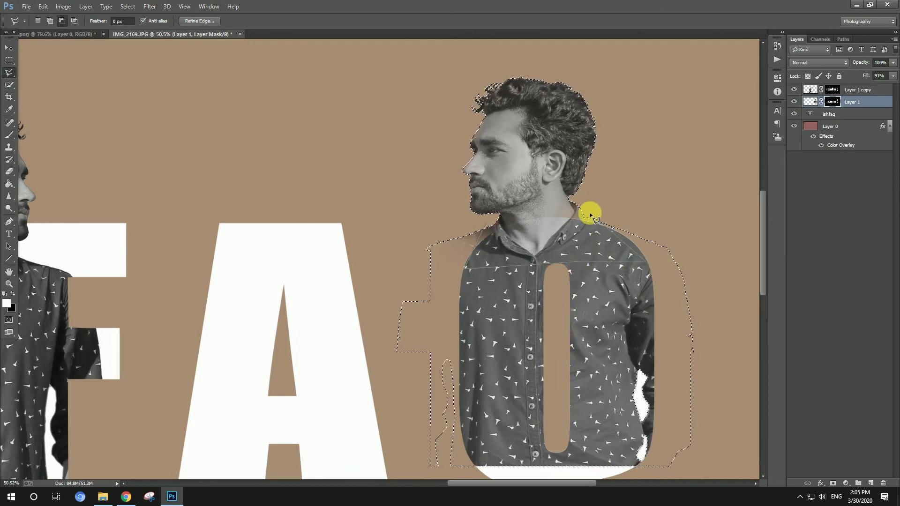
# Lasso a selection around the right-hand man's neck and shoulder.
pyautogui.press('shift')
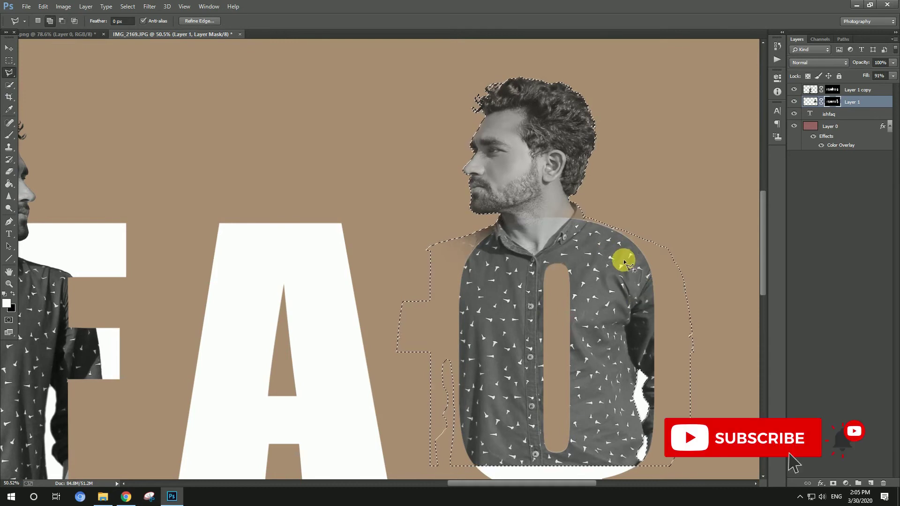
pyautogui.press('alt')
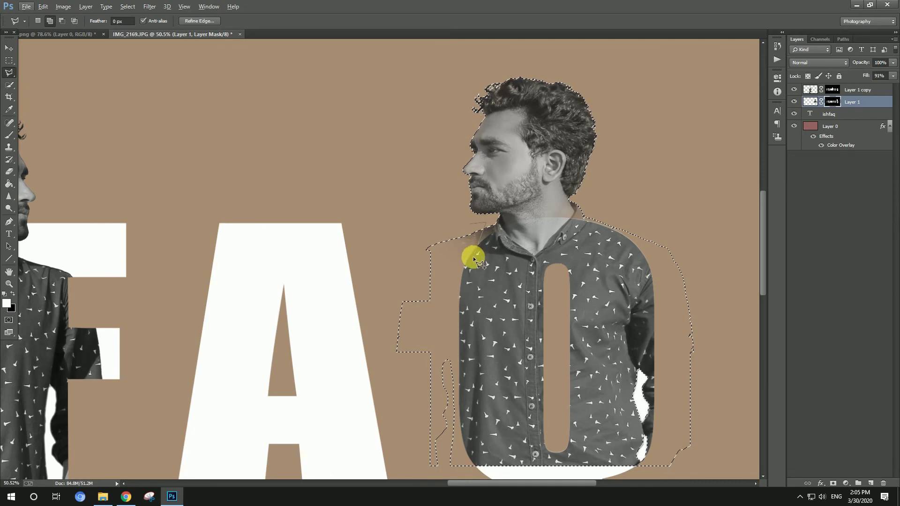
pyautogui.click(619, 241)
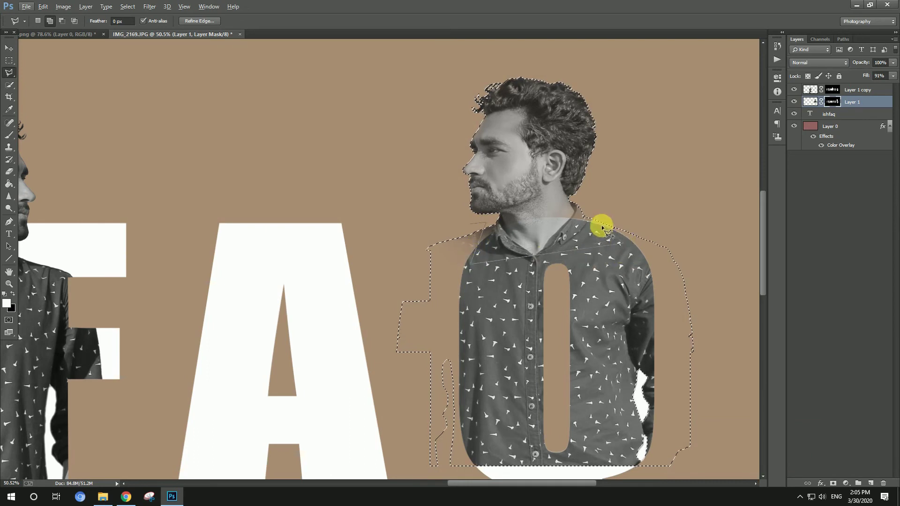
pyautogui.doubleClick(584, 212)
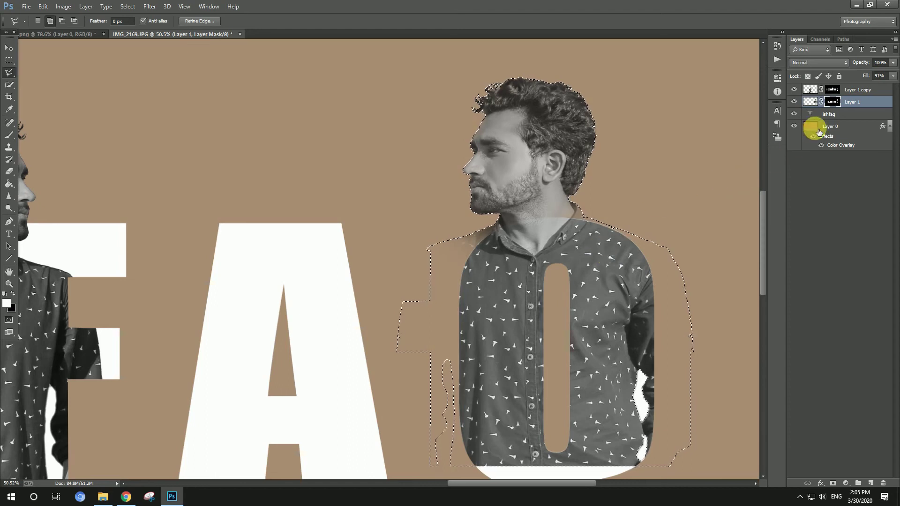
# Paint black on the mask along the collar edge, then deselect.
pyautogui.press('b')
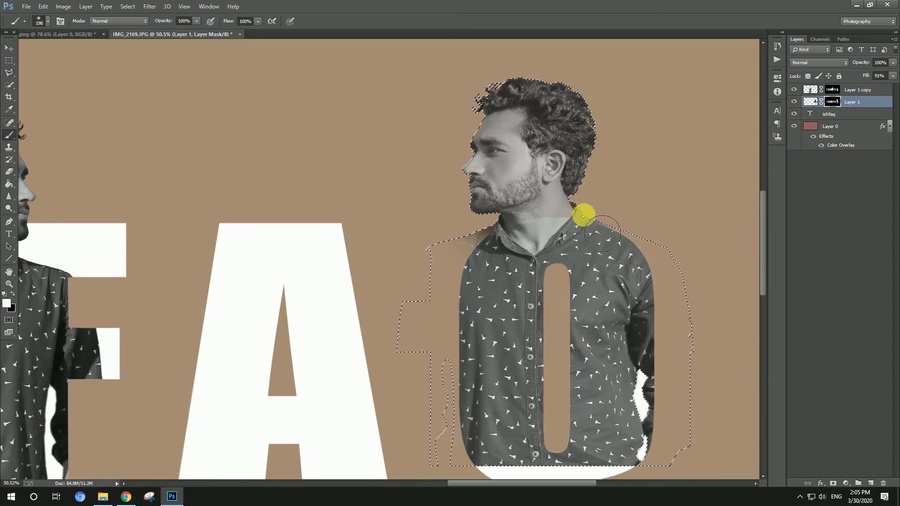
pyautogui.rightClick(490, 235)
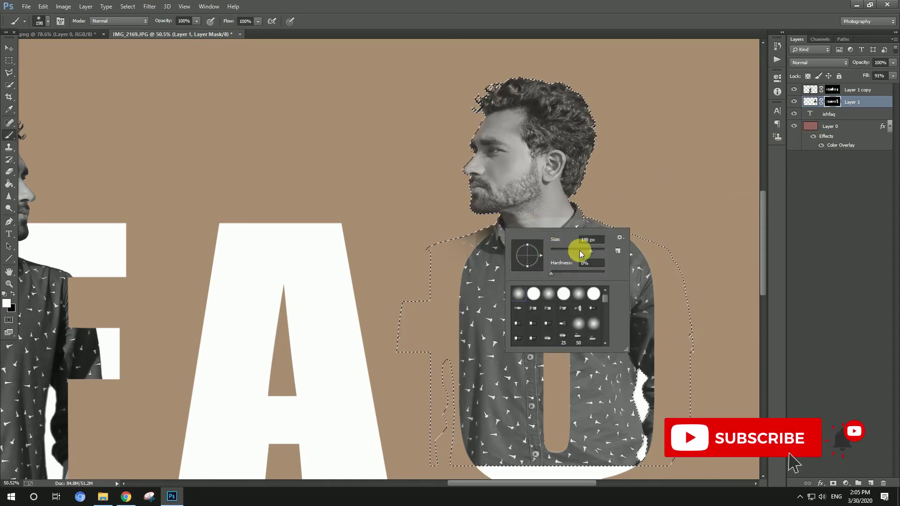
pyautogui.press('Return')
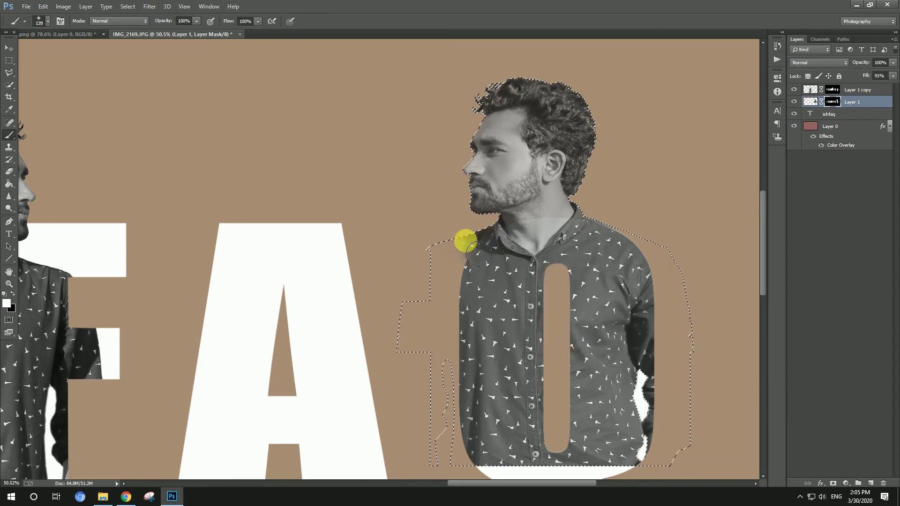
pyautogui.press('x')
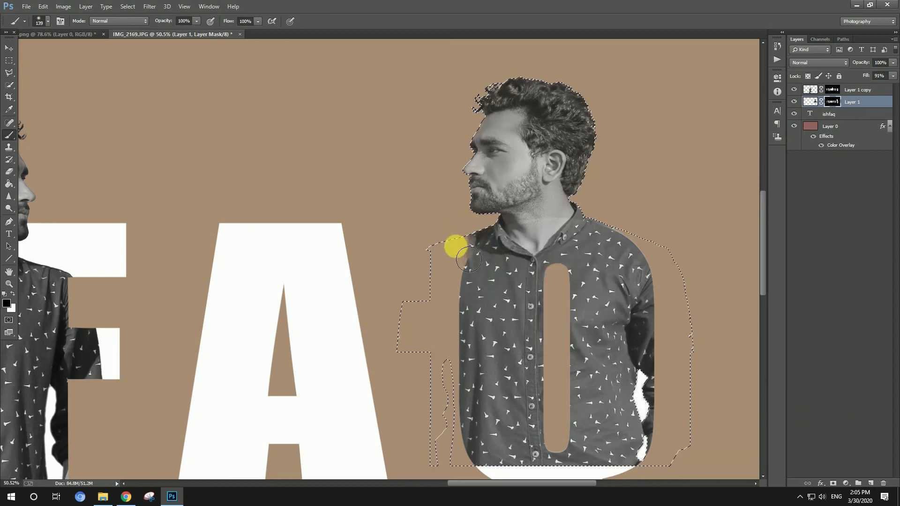
pyautogui.moveTo(474, 242)
pyautogui.mouseDown()
pyautogui.moveTo(500, 266)
pyautogui.moveTo(552, 244)
pyautogui.moveTo(522, 231)
pyautogui.mouseUp()
pyautogui.press('x')
pyautogui.hotkey('ctrl', 'd')
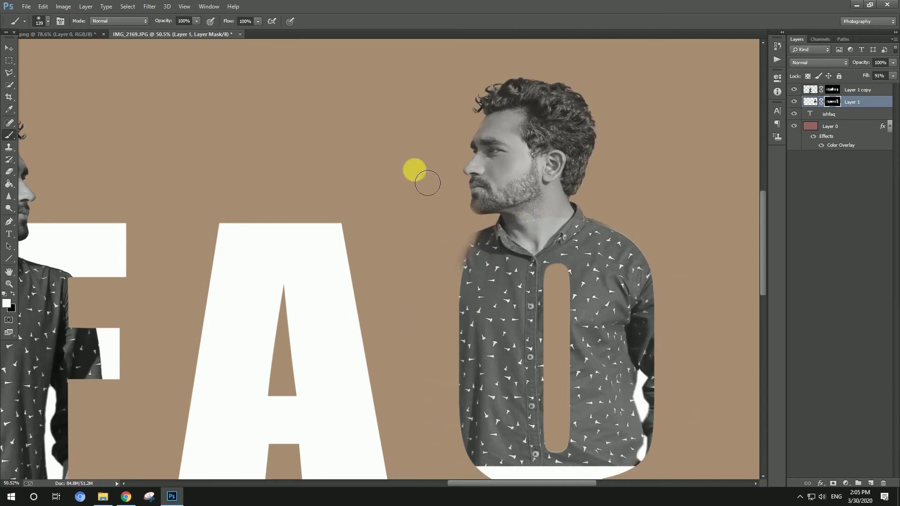
# Reduce the brush to 89 px and fit the whole image on screen.
pyautogui.rightClick(432, 177)
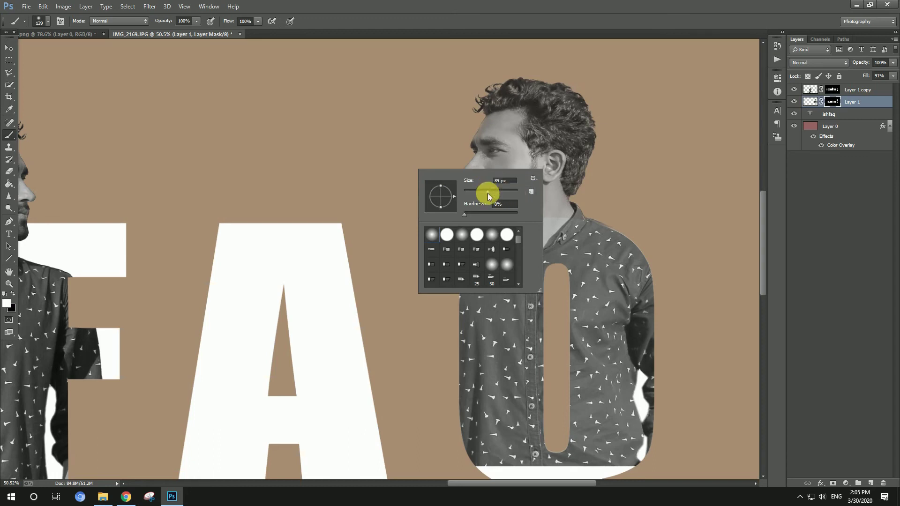
pyautogui.click(315, 133)
pyautogui.click(421, 189)
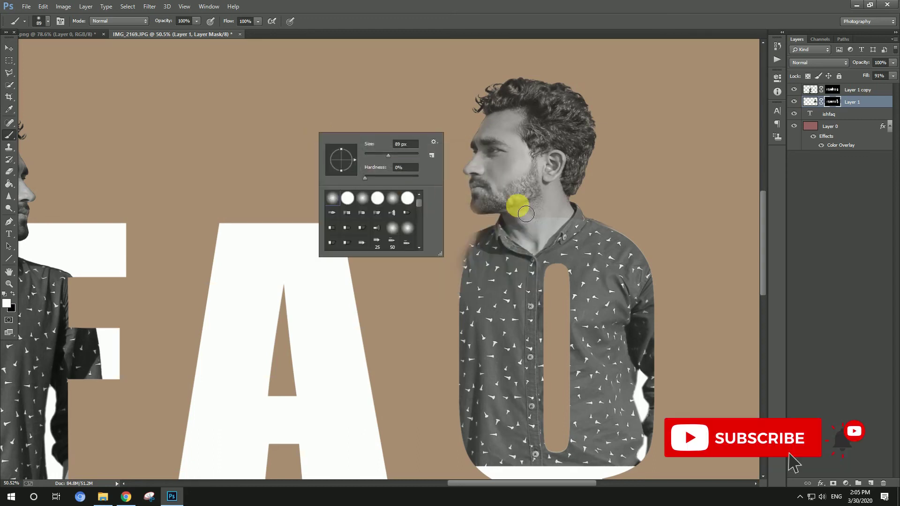
pyautogui.click(460, 233)
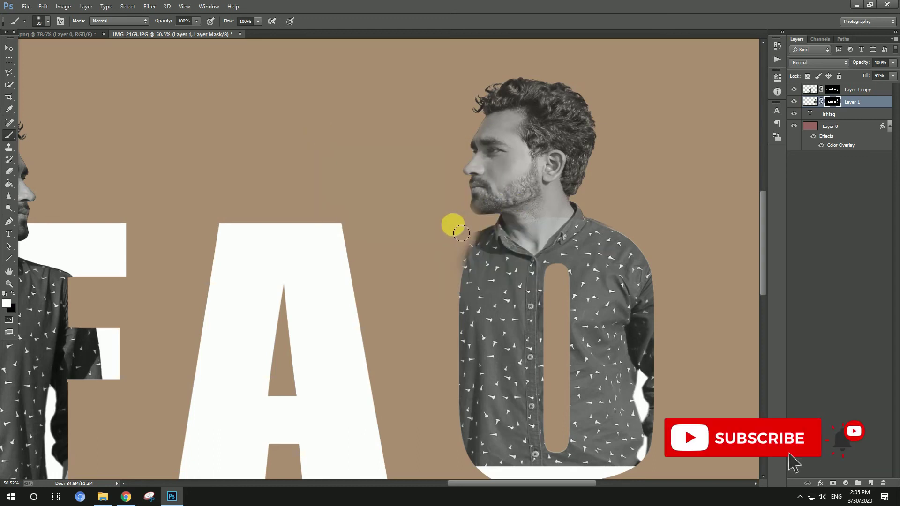
pyautogui.rightClick(401, 177)
pyautogui.click(424, 178)
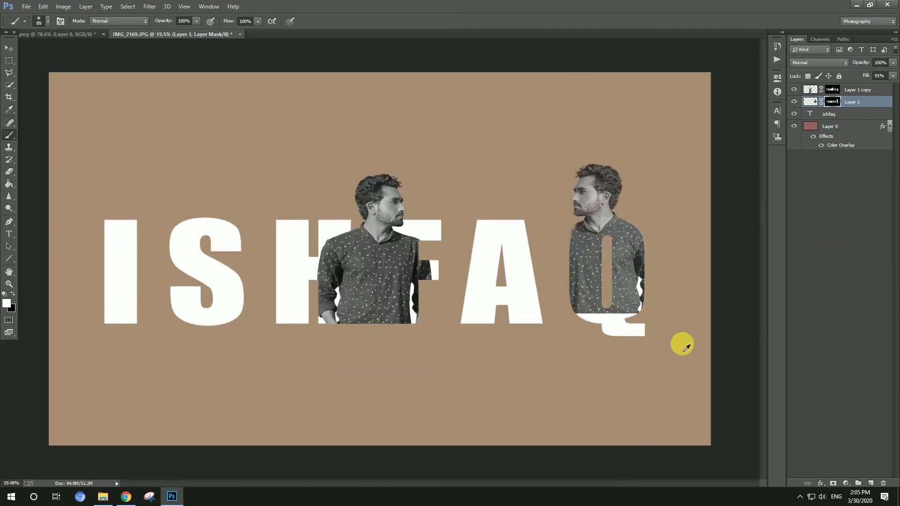
# Restore the shirt's right edge on Layer 1's mask and fit the image on screen.
pyautogui.scroll(5, 653, 306)
pyautogui.scroll(2, 705, 253)
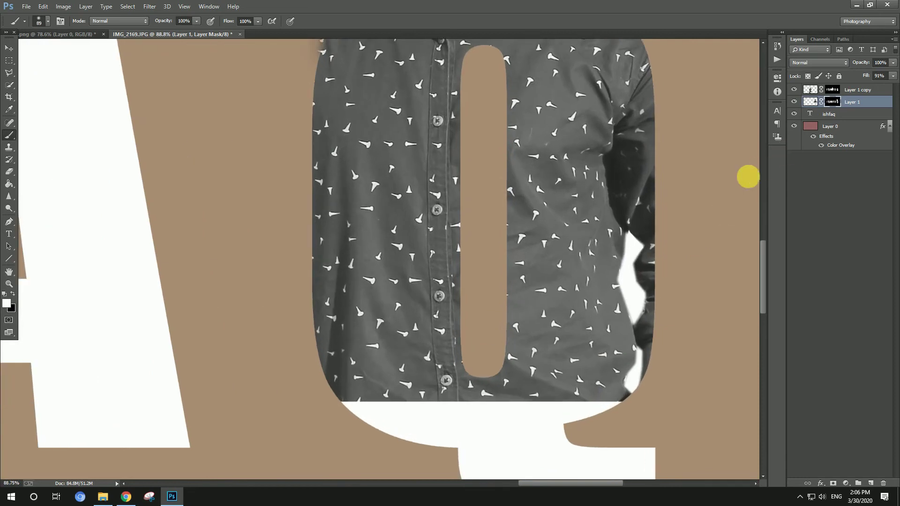
pyautogui.moveTo(651, 256); pyautogui.dragTo(643, 283)
pyautogui.press('x')
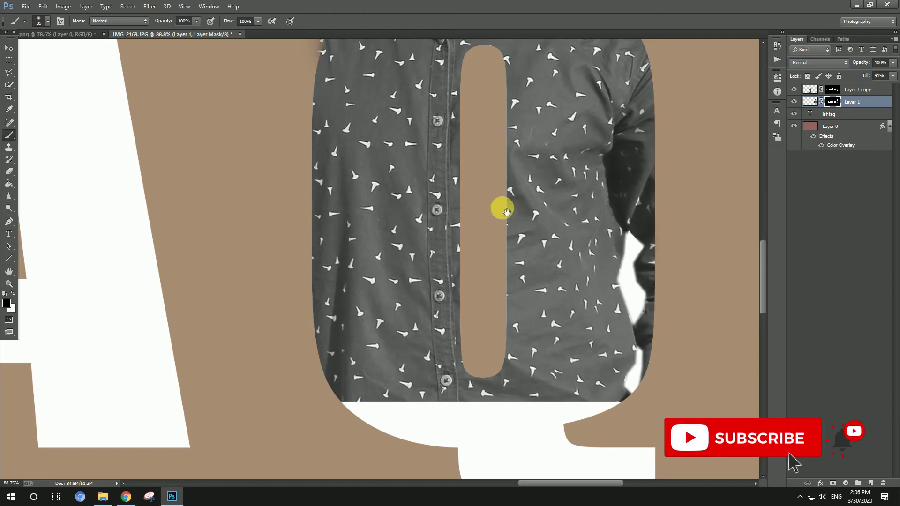
pyautogui.hotkey('ctrl', '0')
pyautogui.scroll(2, 583, 152)
pyautogui.scroll(2, 636, 153)
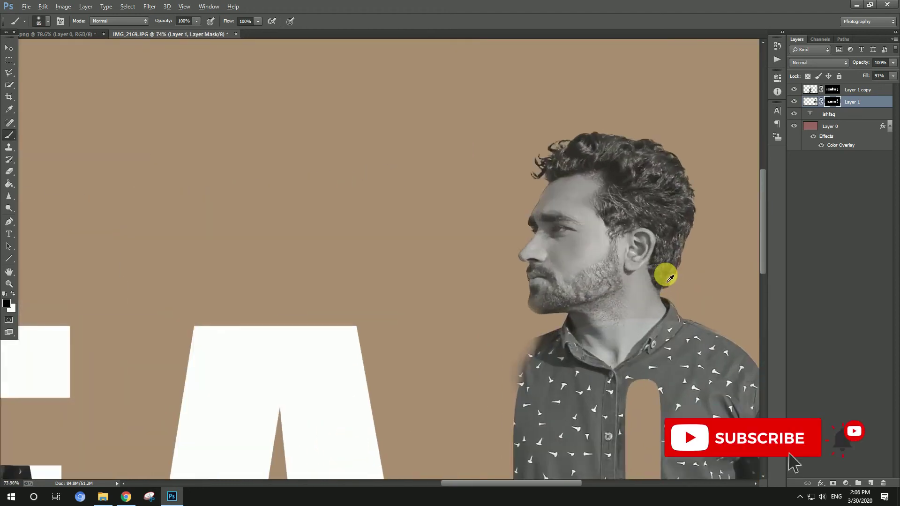
pyautogui.scroll(1, 664, 273)
# Refine the shoulder and collar edges on the mask with alternating black and white strokes.
pyautogui.moveTo(534, 374); pyautogui.dragTo(533, 385)
pyautogui.press('x')
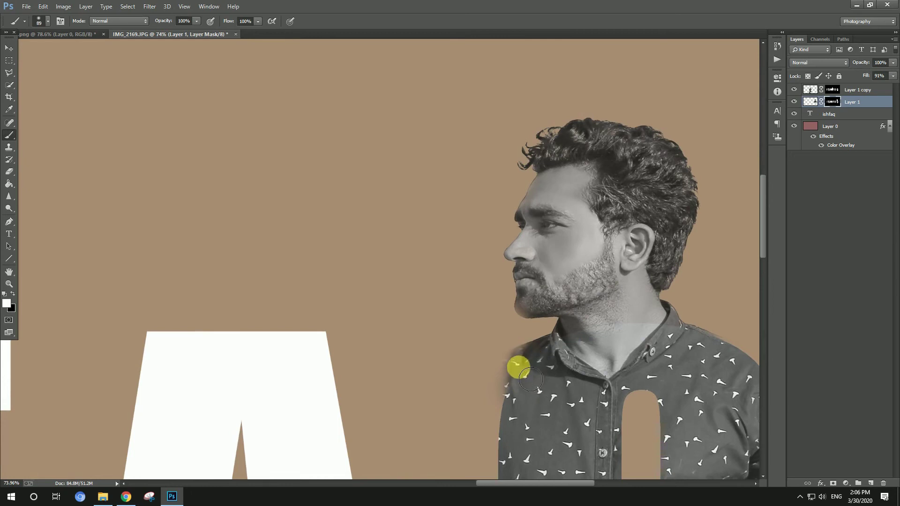
pyautogui.press('x')
pyautogui.moveTo(520, 348); pyautogui.dragTo(484, 386)
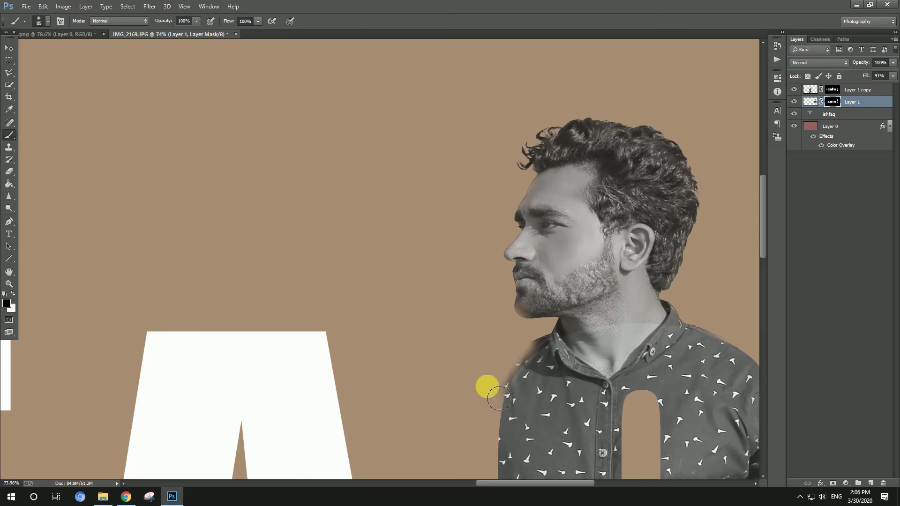
pyautogui.press('x')
pyautogui.moveTo(558, 345); pyautogui.dragTo(546, 378)
# Shrink the brush to 66 px and restore the shirt edge along the shoulder.
pyautogui.rightClick(544, 365)
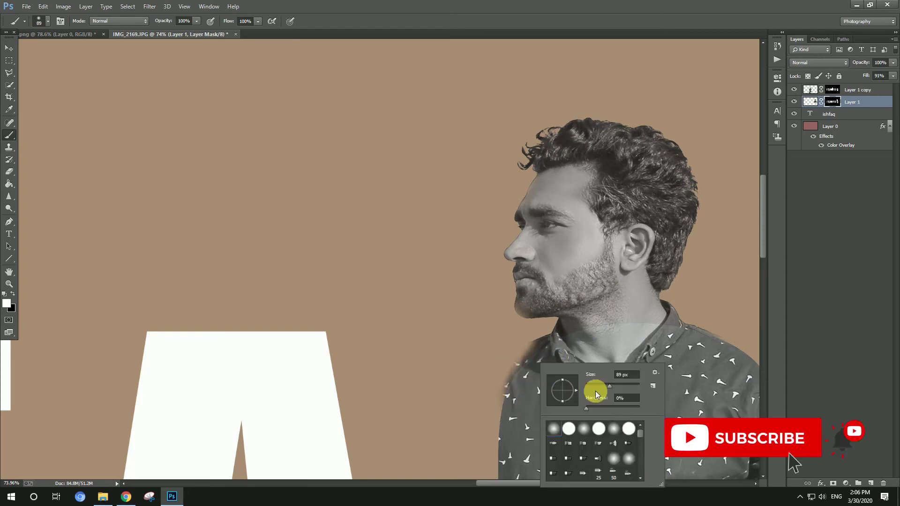
pyautogui.moveTo(604, 372)
pyautogui.mouseDown()
pyautogui.moveTo(579, 375)
pyautogui.moveTo(512, 432)
pyautogui.mouseUp()
pyautogui.press('Return')
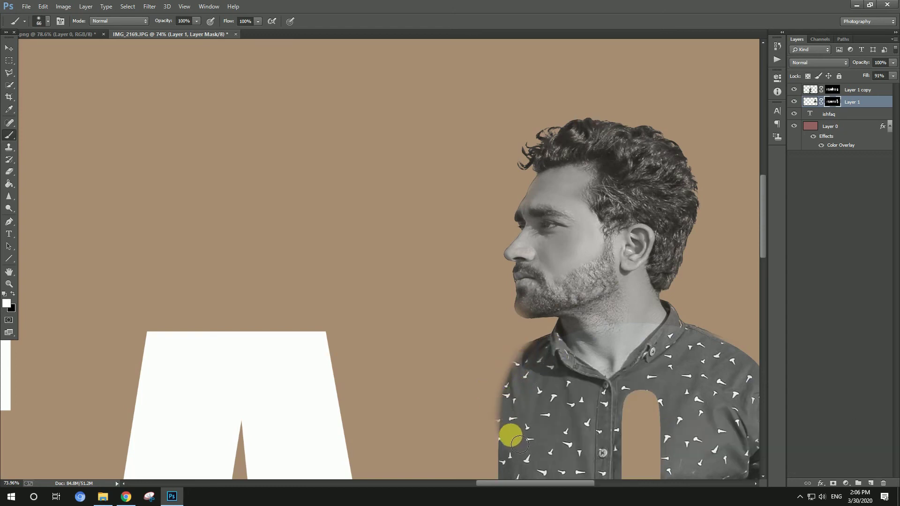
pyautogui.moveTo(542, 351); pyautogui.dragTo(512, 434)
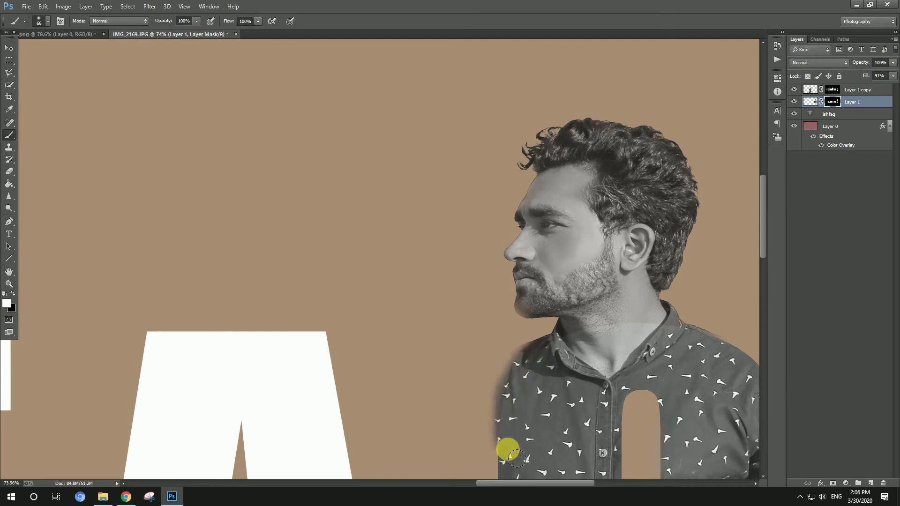
pyautogui.moveTo(615, 385); pyautogui.dragTo(472, 250)
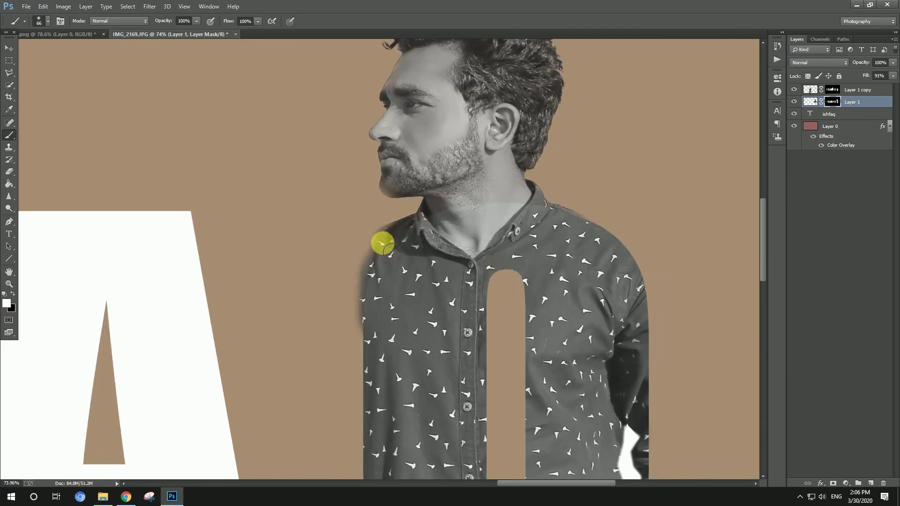
pyautogui.hotkey('ctrl', '0')
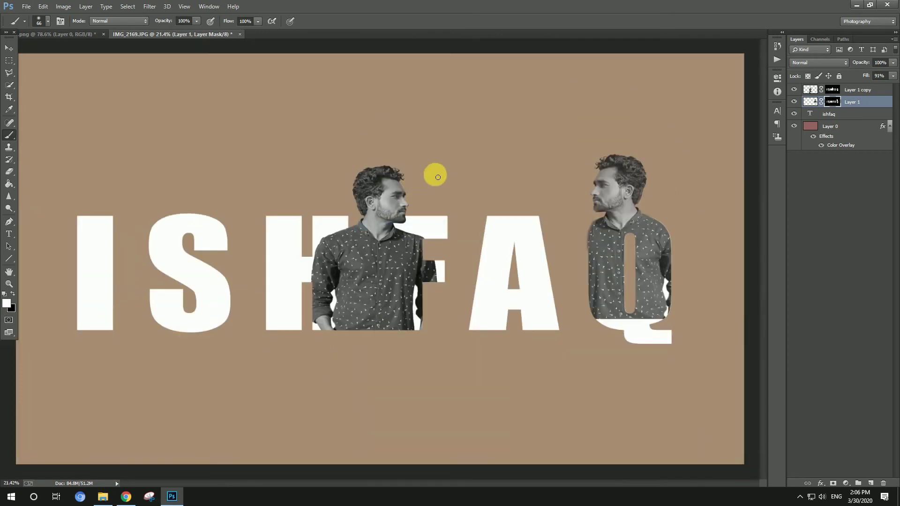
# Delete Layer 1, removing the man cutout from the Q.
pyautogui.press('Delete')
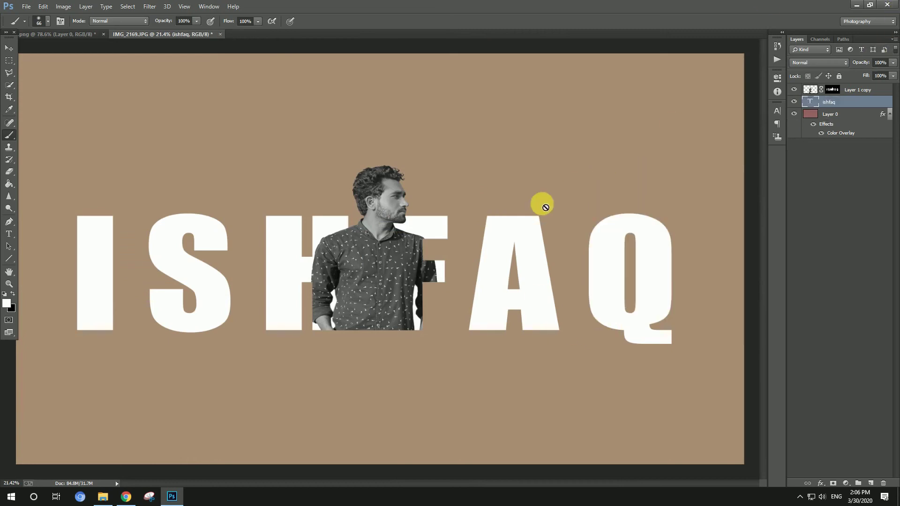
pyautogui.scroll(-1, 433, 203)
pyautogui.scroll(1, 439, 193)
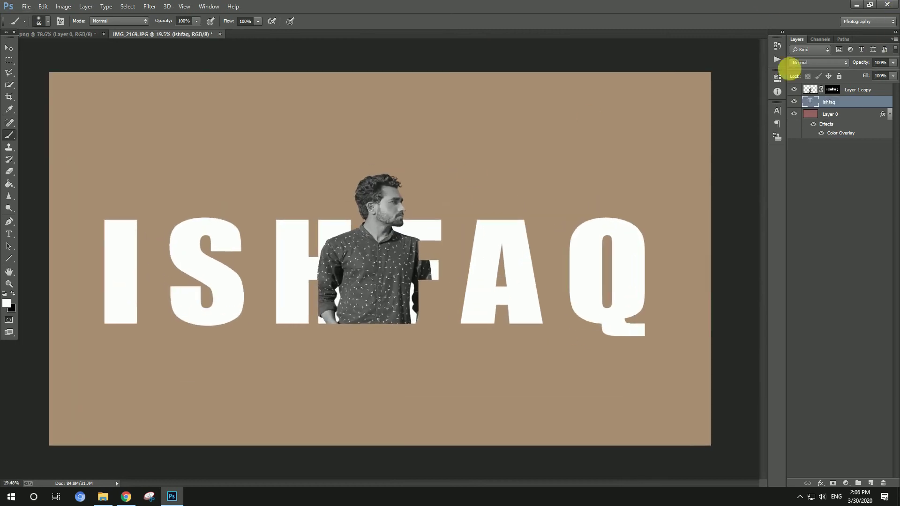
# Duplicate Layer 1 copy and move the duplicate just above the tan background layer.
pyautogui.click(863, 90)
pyautogui.hotkey('ctrl', 'j')
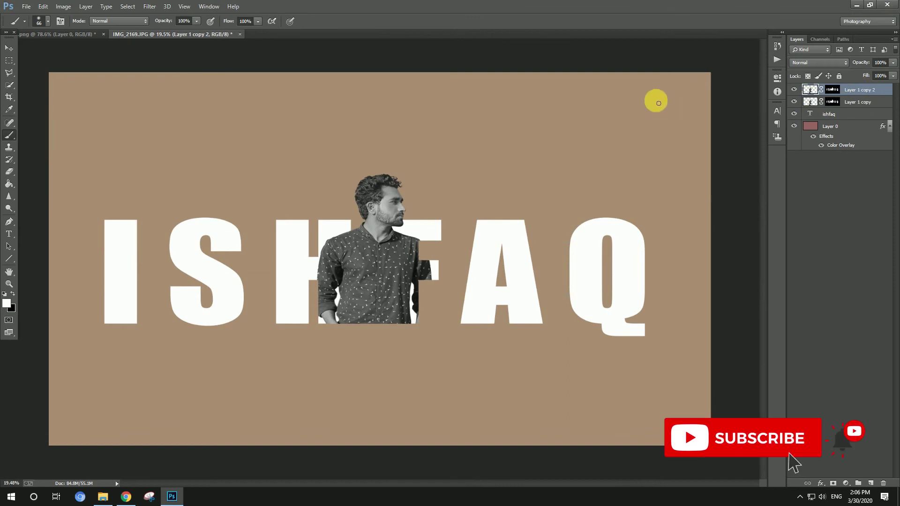
pyautogui.press('v')
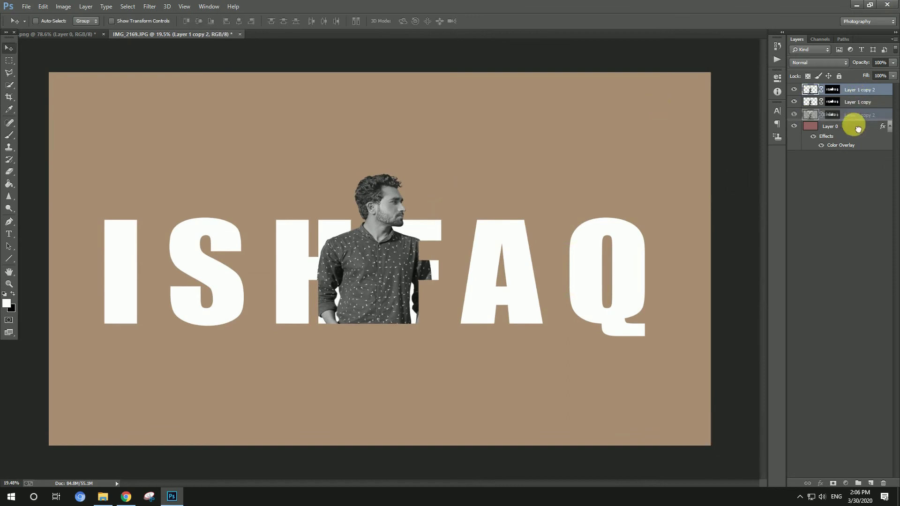
pyautogui.moveTo(868, 95)
pyautogui.mouseDown()
pyautogui.moveTo(852, 140)
pyautogui.moveTo(852, 115)
pyautogui.mouseUp()
pyautogui.moveTo(432, 261); pyautogui.dragTo(362, 195)
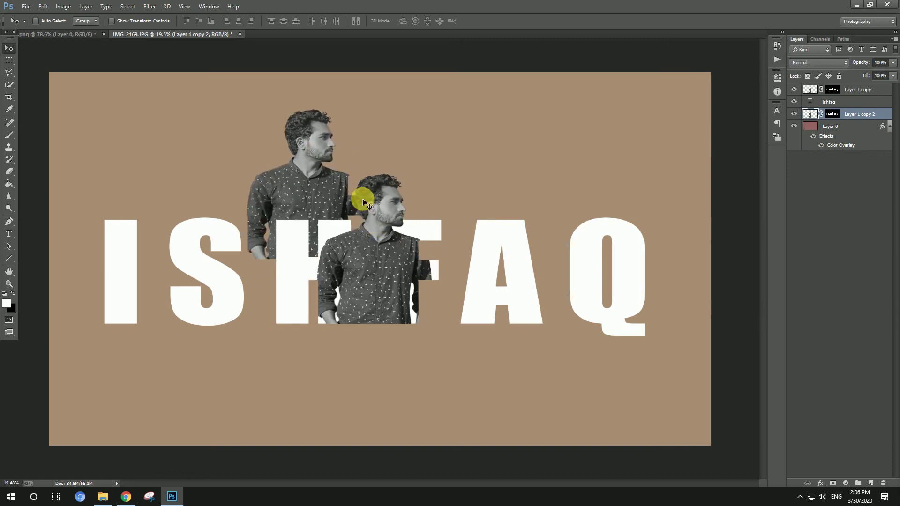
# Scale the duplicate up greatly and reposition it behind the lettering.
pyautogui.hotkey('ctrl', 't')
pyautogui.moveTo(366, 384); pyautogui.dragTo(436, 488)
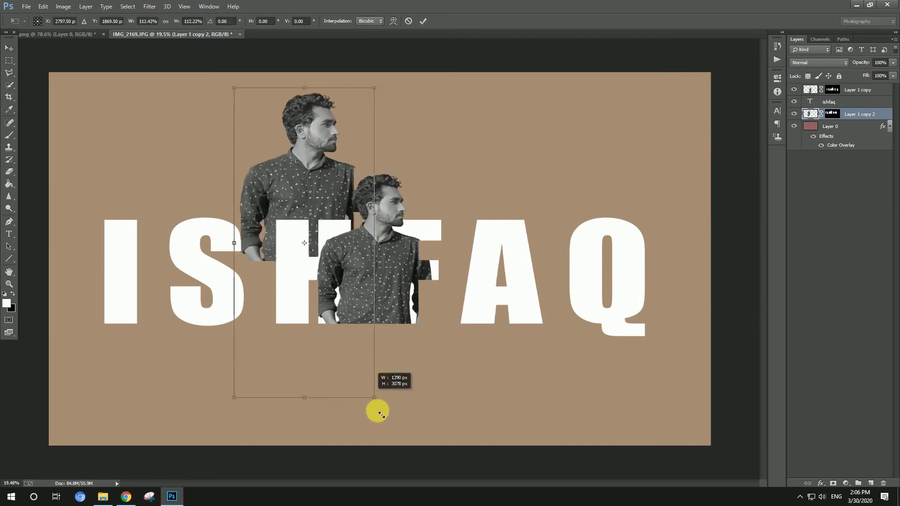
pyautogui.scroll(-3, 325, 297)
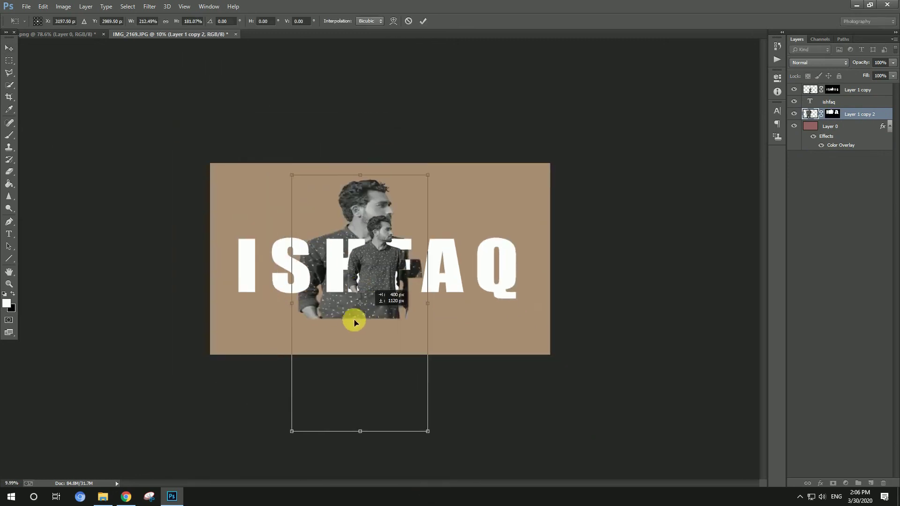
pyautogui.moveTo(339, 262); pyautogui.dragTo(333, 310)
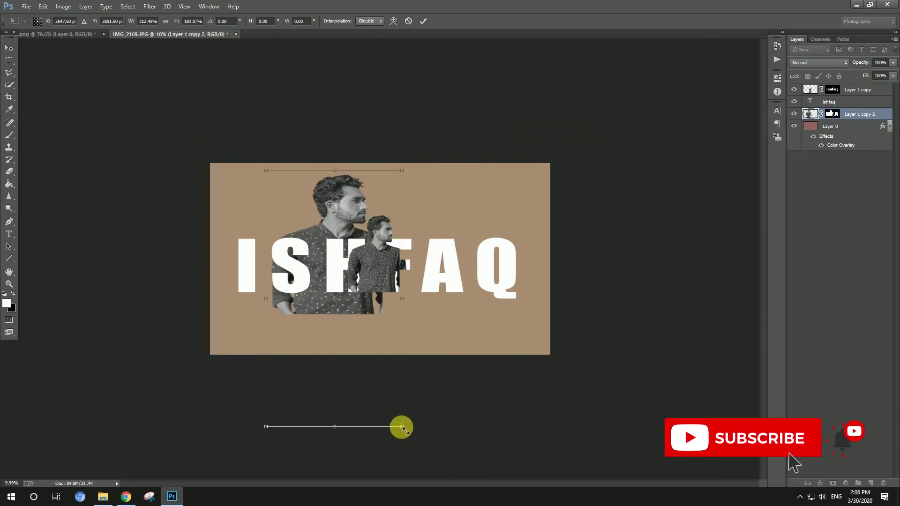
pyautogui.moveTo(400, 434); pyautogui.dragTo(425, 478)
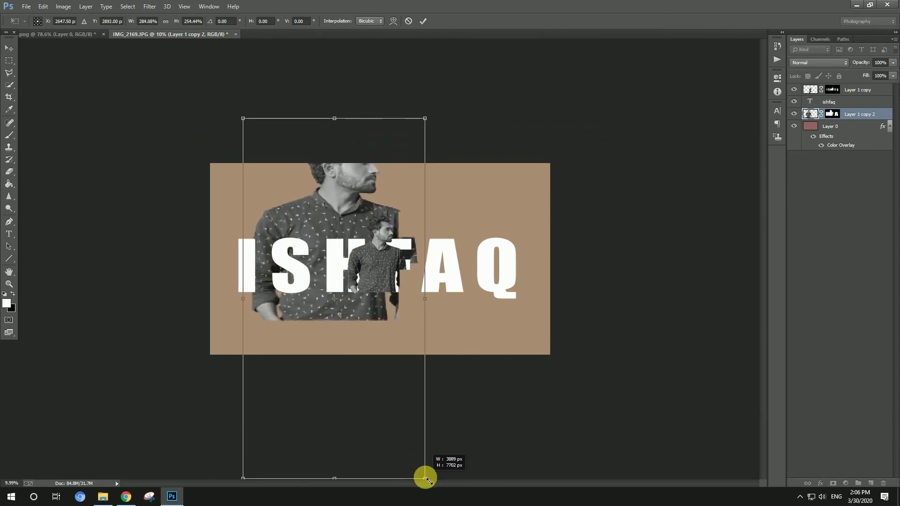
pyautogui.press('Return')
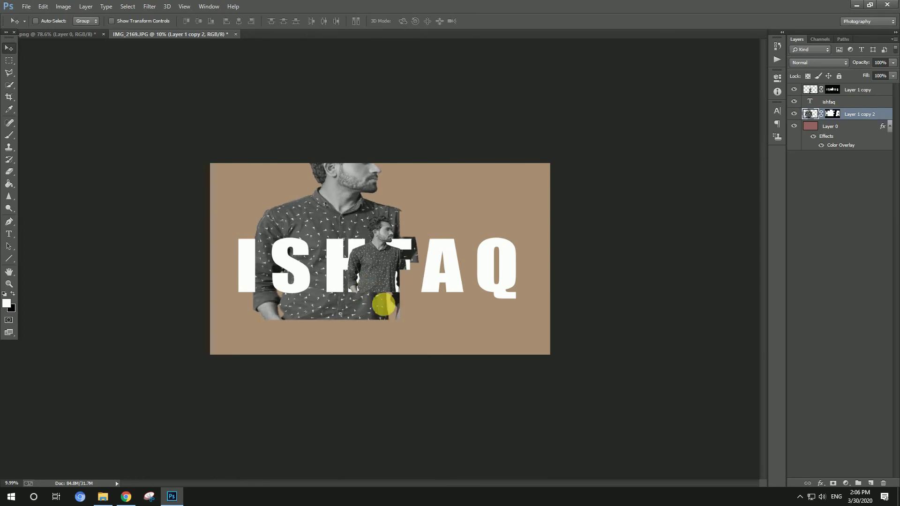
pyautogui.moveTo(383, 311); pyautogui.dragTo(395, 328)
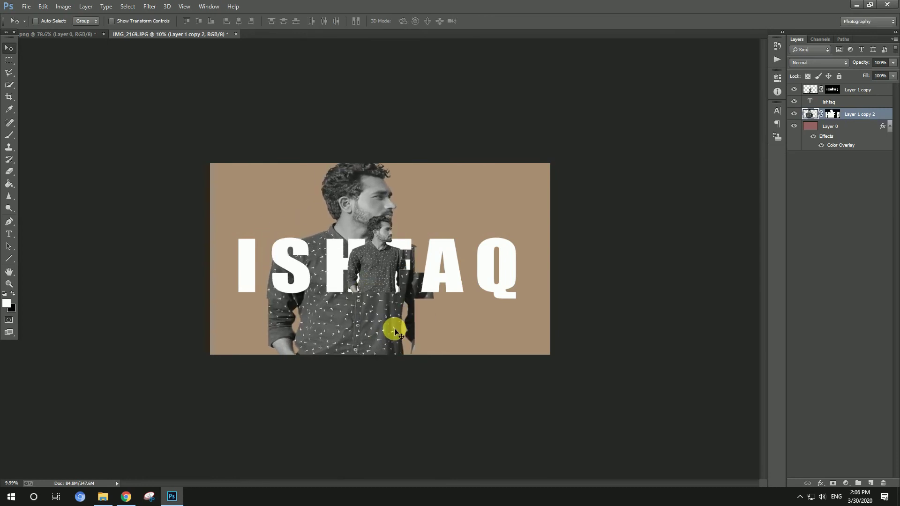
# Flip the large copy horizontally and move it up and right.
pyautogui.hotkey('ctrl', 't')
pyautogui.rightClick(362, 261)
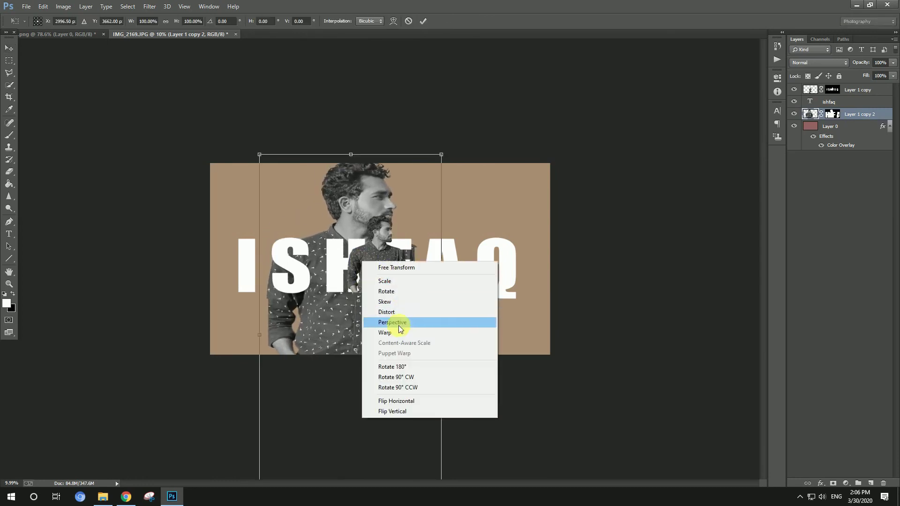
pyautogui.click(393, 401)
pyautogui.press('Return')
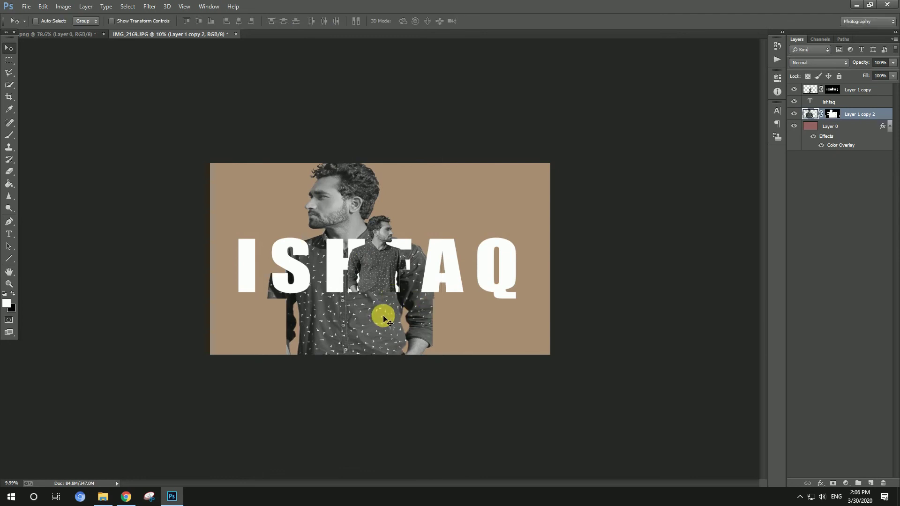
pyautogui.moveTo(383, 319)
pyautogui.mouseDown()
pyautogui.moveTo(431, 289)
pyautogui.moveTo(408, 288)
pyautogui.mouseUp()
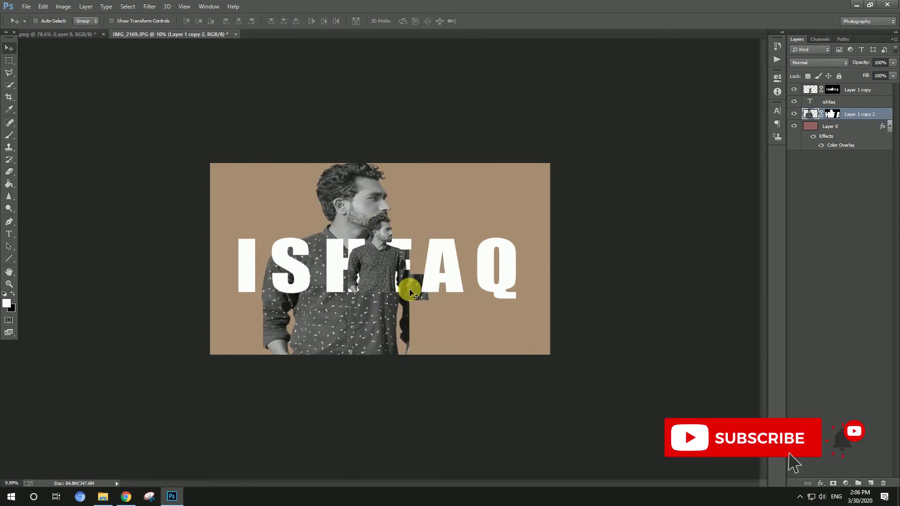
# Stretch the large copy taller behind the letters and lower its fill to 37%.
pyautogui.hotkey('ctrl', 't')
pyautogui.moveTo(345, 156); pyautogui.dragTo(347, 135)
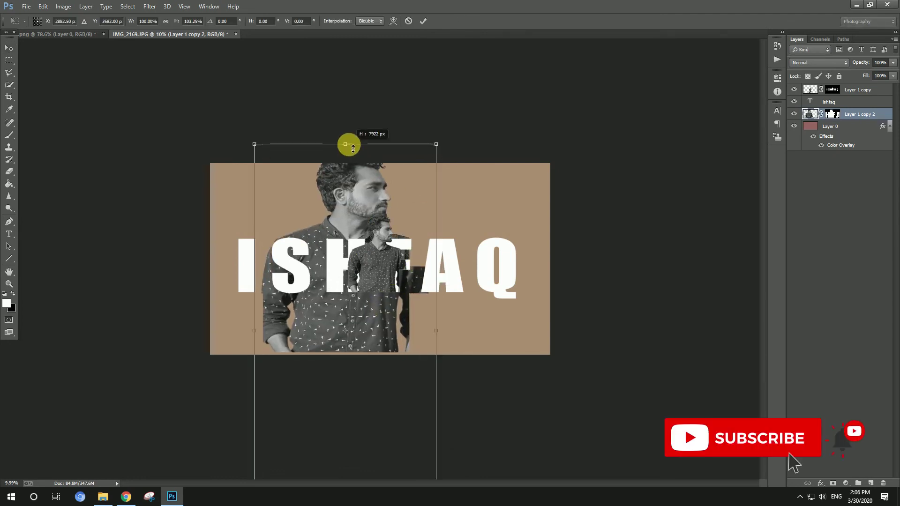
pyautogui.press('Return')
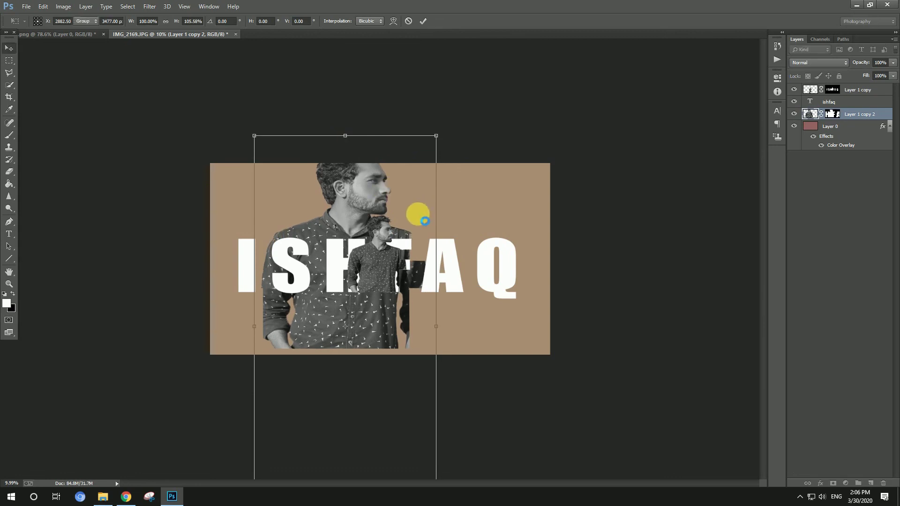
pyautogui.scroll(2, 417, 213)
pyautogui.moveTo(402, 214); pyautogui.dragTo(401, 224)
pyautogui.hotkey('ctrl', 't')
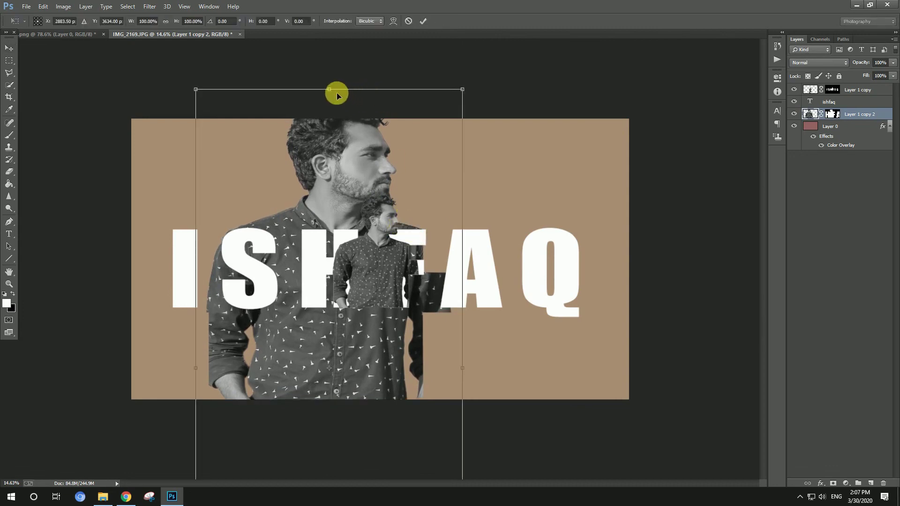
pyautogui.moveTo(335, 91); pyautogui.dragTo(335, 84)
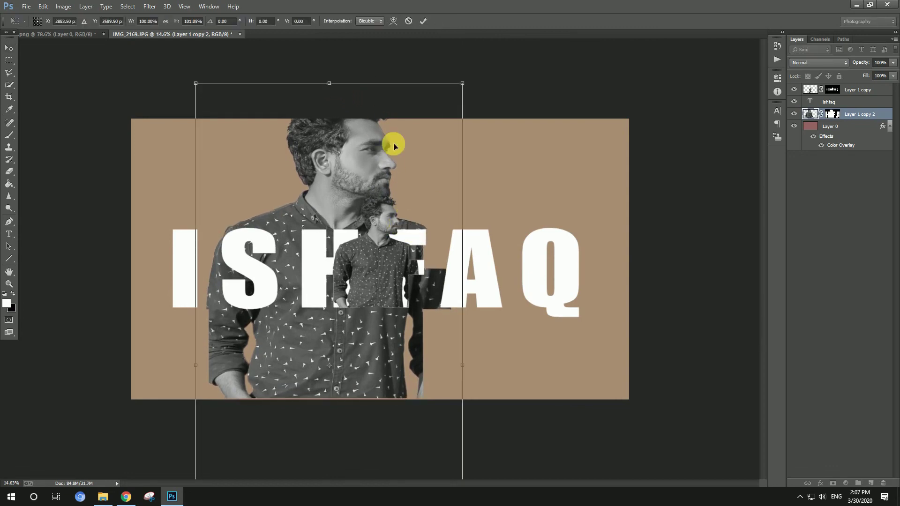
pyautogui.doubleClick(401, 178)
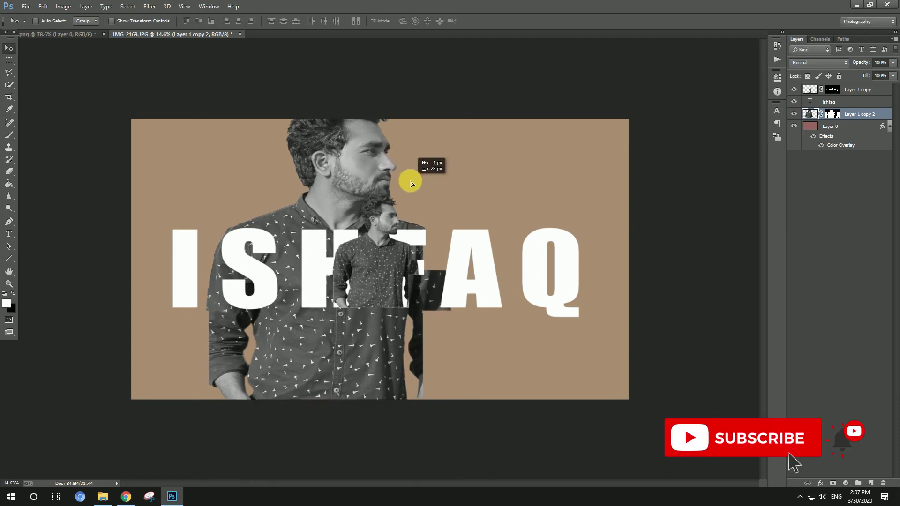
pyautogui.moveTo(870, 76); pyautogui.dragTo(841, 78)
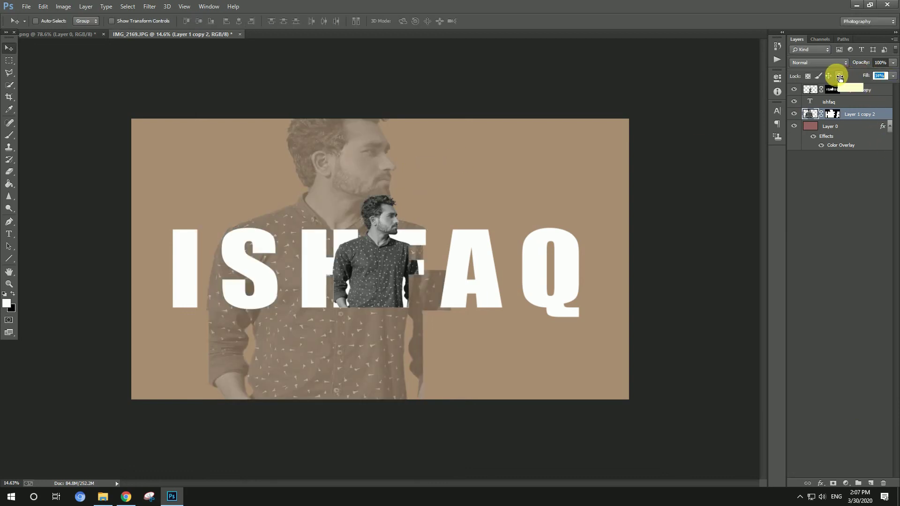
# Recolour the letters ISH in the ishfaq text layer to red e10000.
pyautogui.click(825, 101)
pyautogui.press('t')
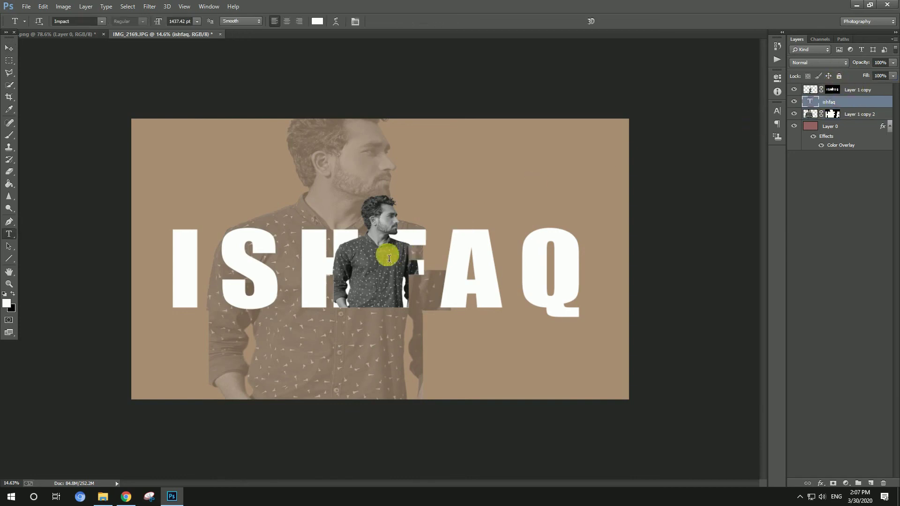
pyautogui.moveTo(389, 258); pyautogui.dragTo(78, 244)
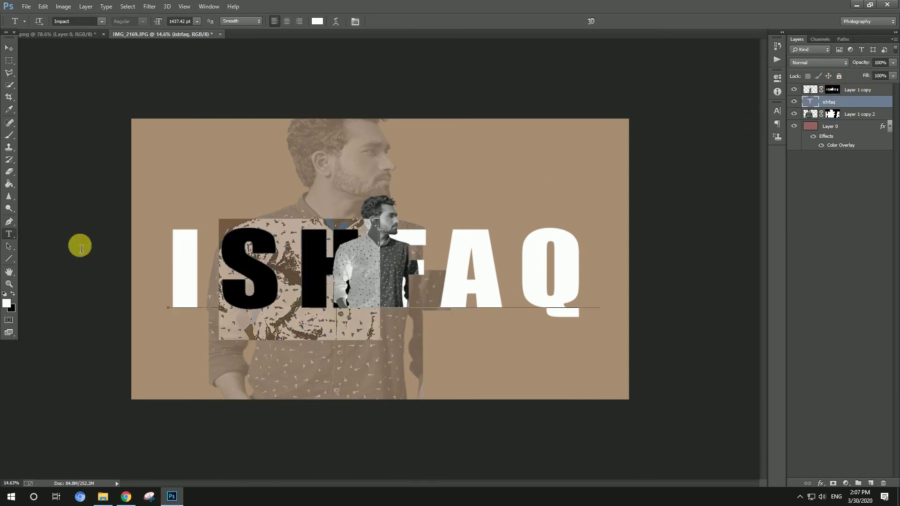
pyautogui.click(317, 21)
pyautogui.click(498, 181)
pyautogui.moveTo(717, 207)
pyautogui.mouseDown()
pyautogui.moveTo(764, 172)
pyautogui.moveTo(767, 133)
pyautogui.mouseUp()
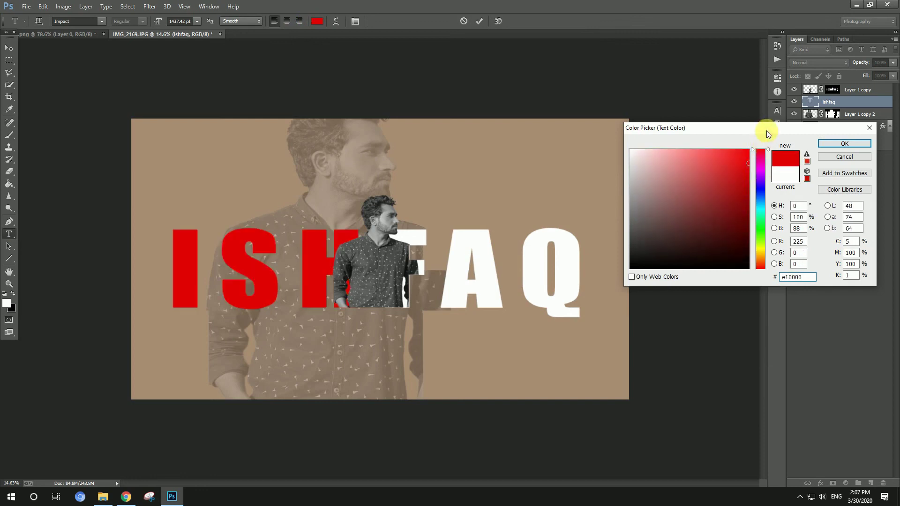
pyautogui.click(825, 142)
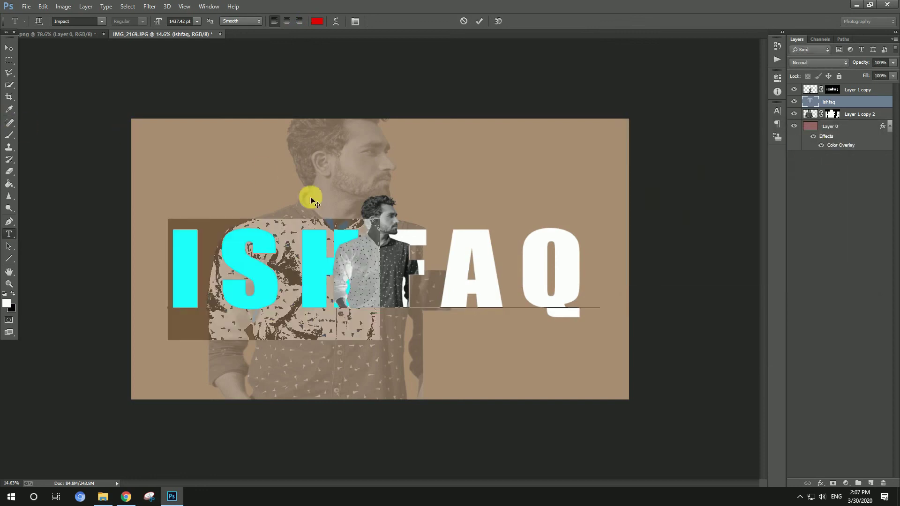
pyautogui.click(8, 48)
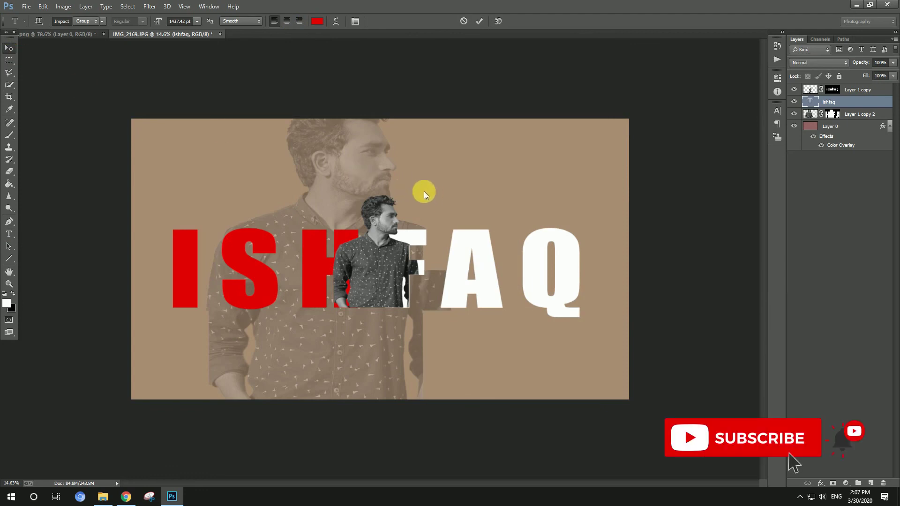
pyautogui.hotkey('ctrl', '0')
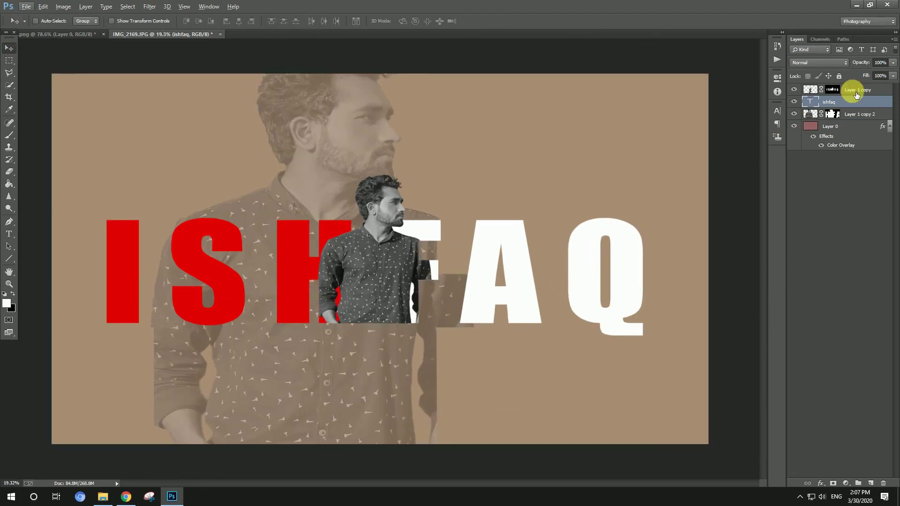
# Lower Layer 1 copy 2's fill to 6% and toggle its visibility to compare.
pyautogui.click(849, 114)
pyautogui.moveTo(865, 76); pyautogui.dragTo(856, 78)
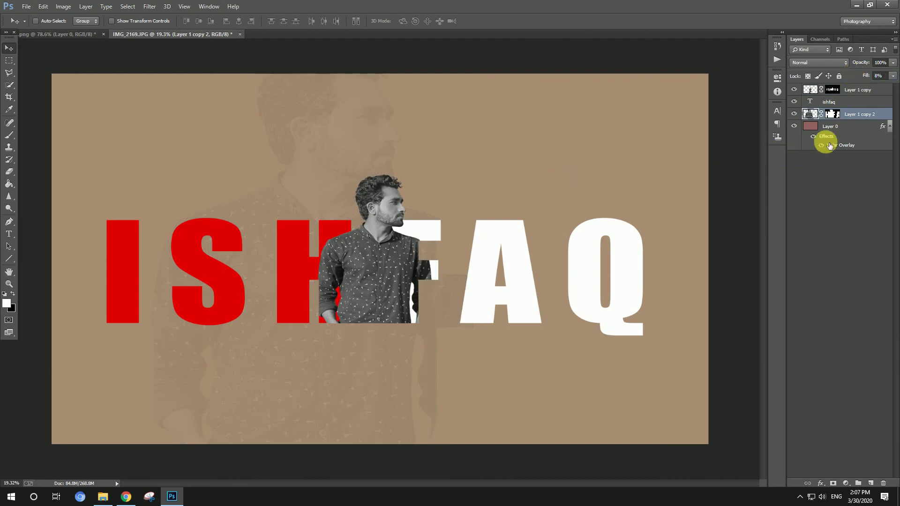
pyautogui.click(854, 129)
pyautogui.click(860, 117)
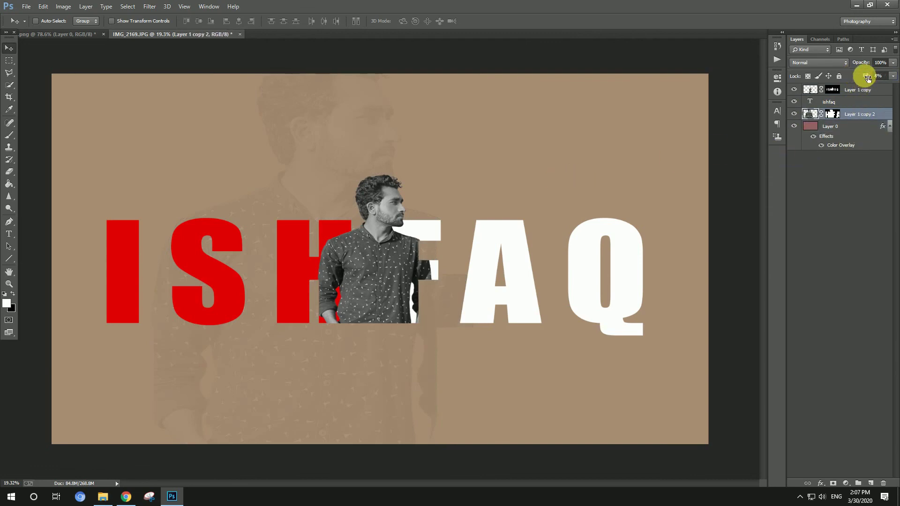
pyautogui.click(855, 121)
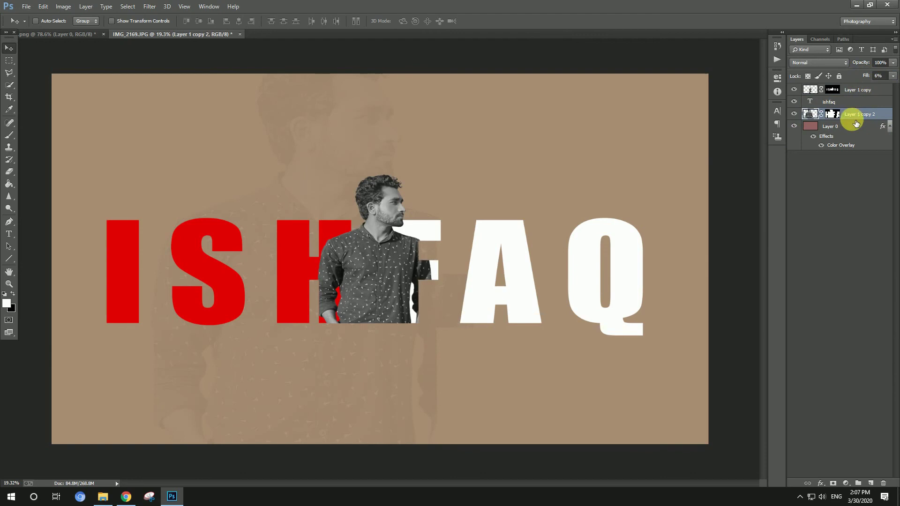
pyautogui.click(854, 147)
pyautogui.scroll(-1, 487, 211)
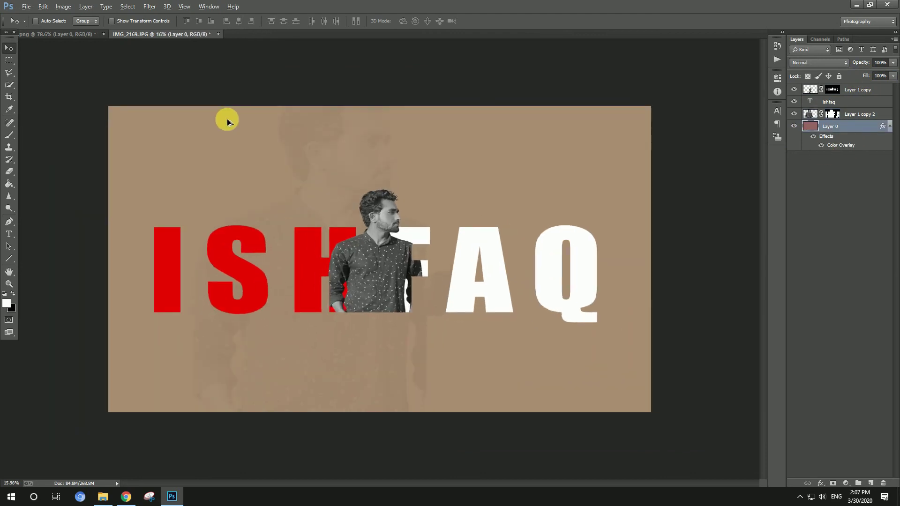
pyautogui.scroll(1, 227, 119)
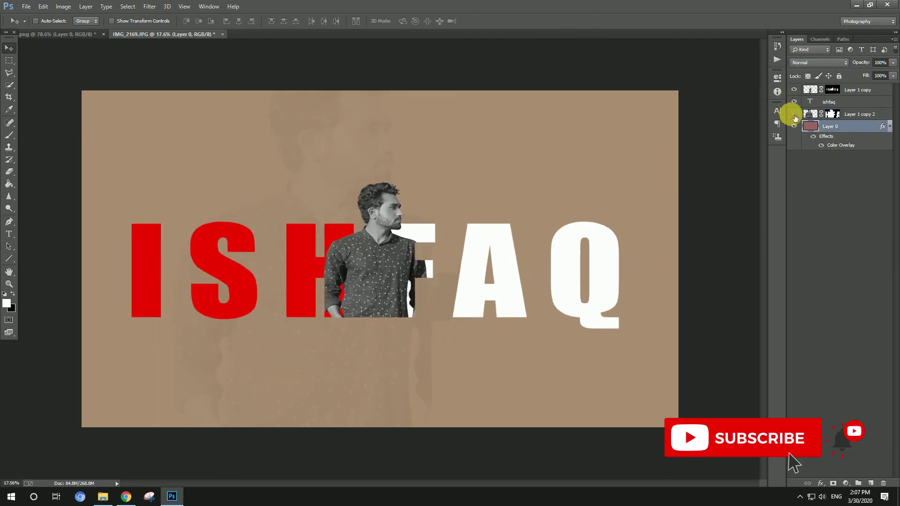
pyautogui.click(794, 116)
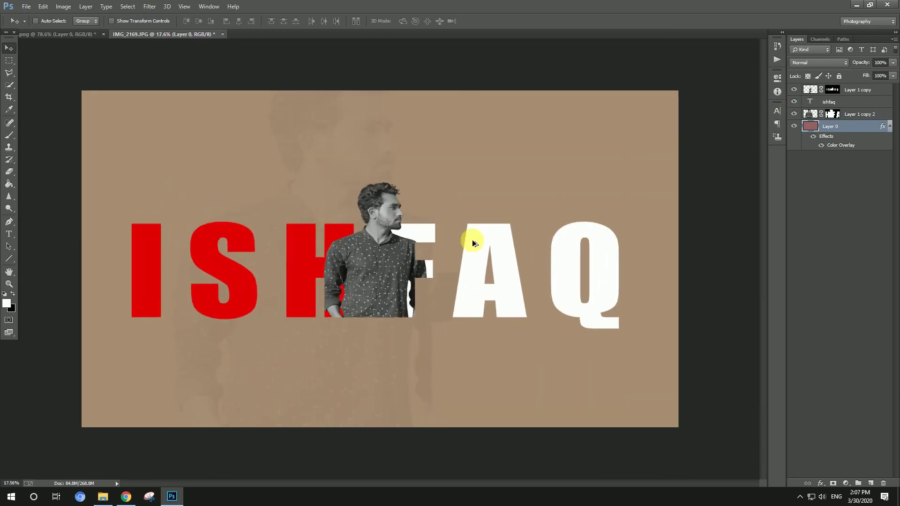
pyautogui.scroll(-1, 471, 240)
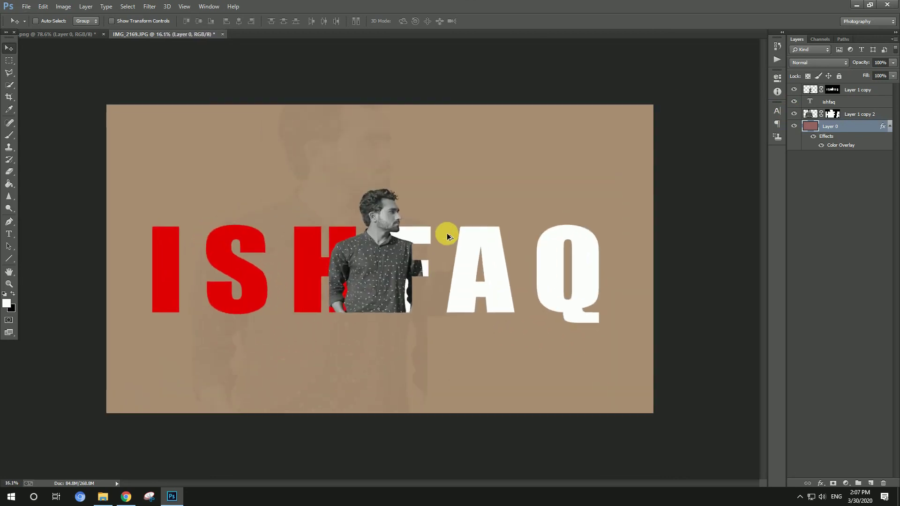